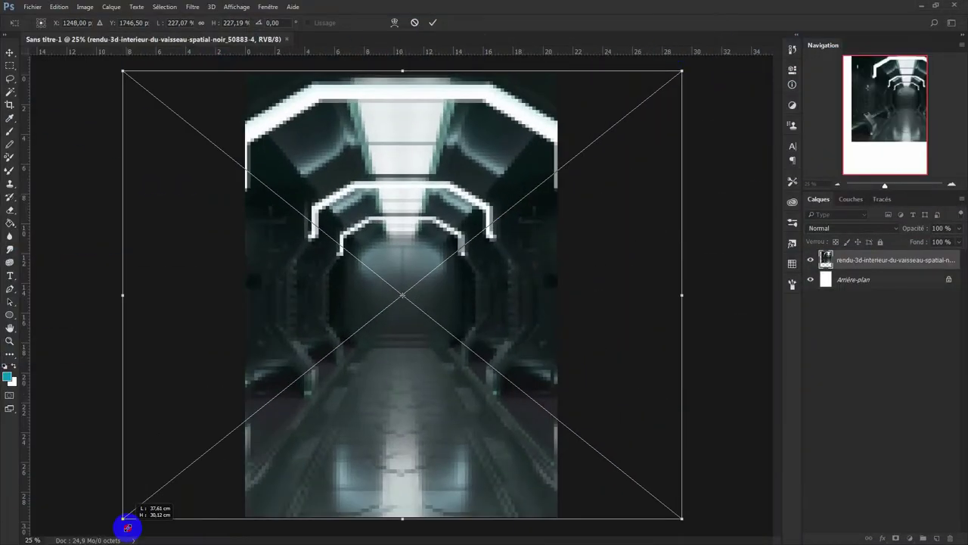
Step: Commit the corridor image's fit to the canvas and unlock the Arrière-plan layer into Calque 0
left_click(948, 279)
left_click(886, 257, "shift")
key("v")
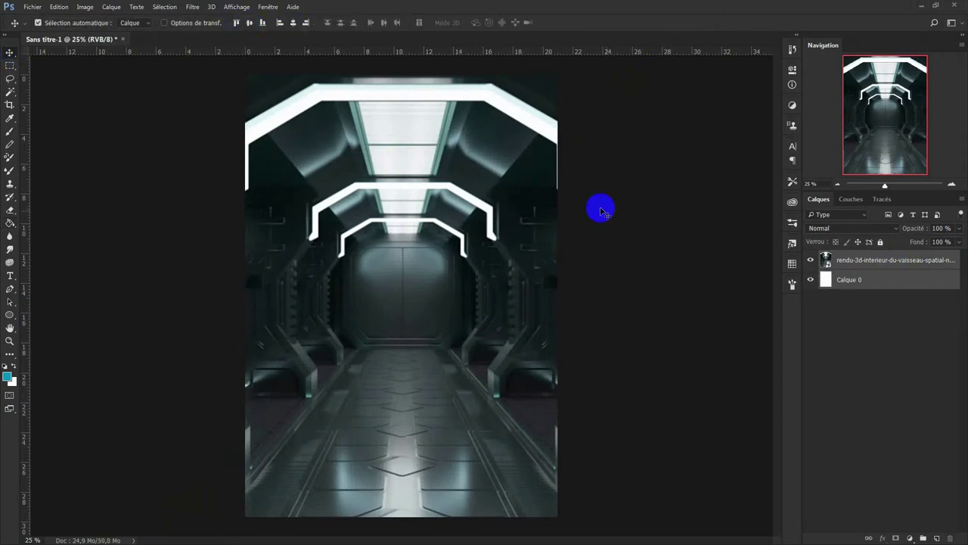
left_click(892, 259)
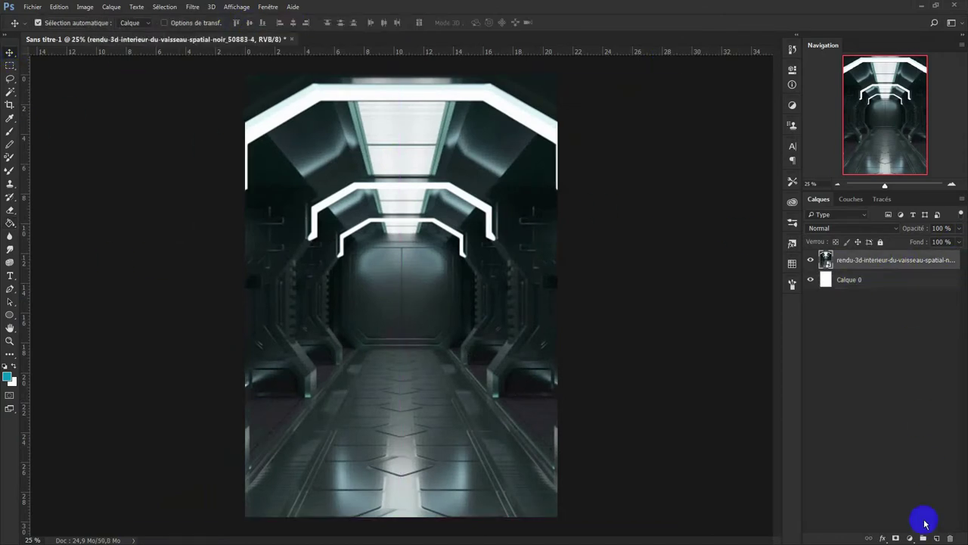
Step: Tint the corridor with a clipped Teinte/Saturation layer: Coloriser, Teinte 196, Saturation 49, Luminosité -3
left_click(909, 538)
left_click(877, 427)
left_click(704, 318)
left_click(655, 189)
left_click_drag(610, 137, 694, 137)
left_click_drag(648, 157, 680, 156)
left_click_drag(687, 176, 686, 178)
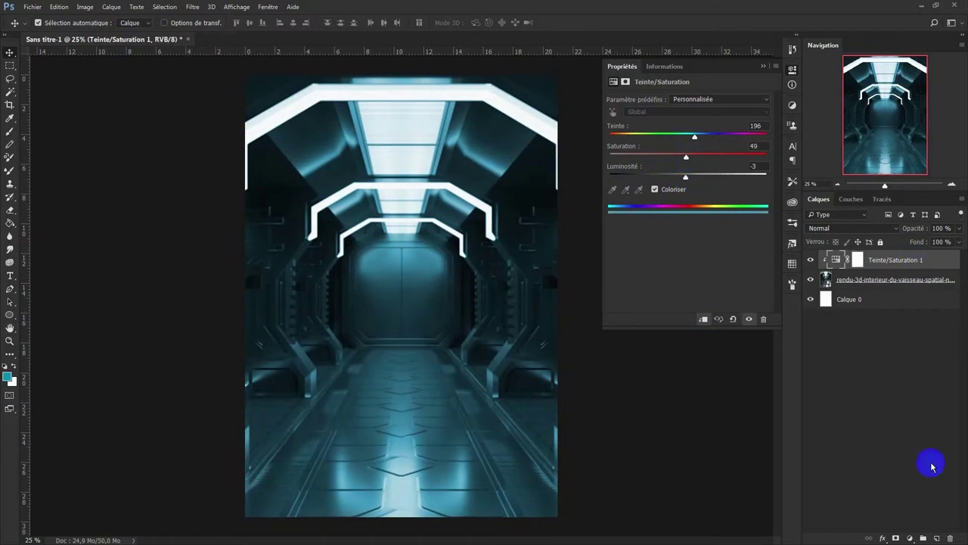
left_click(937, 537)
Step: On a new empty layer, trace the top ceiling light band with the Pen tool
left_click(763, 66)
key("p")
left_click(247, 190)
left_click(246, 144)
left_click(320, 100)
left_click(484, 99)
left_click(559, 121)
left_click(562, 193)
left_click(558, 123)
left_click(489, 83)
left_click(314, 83)
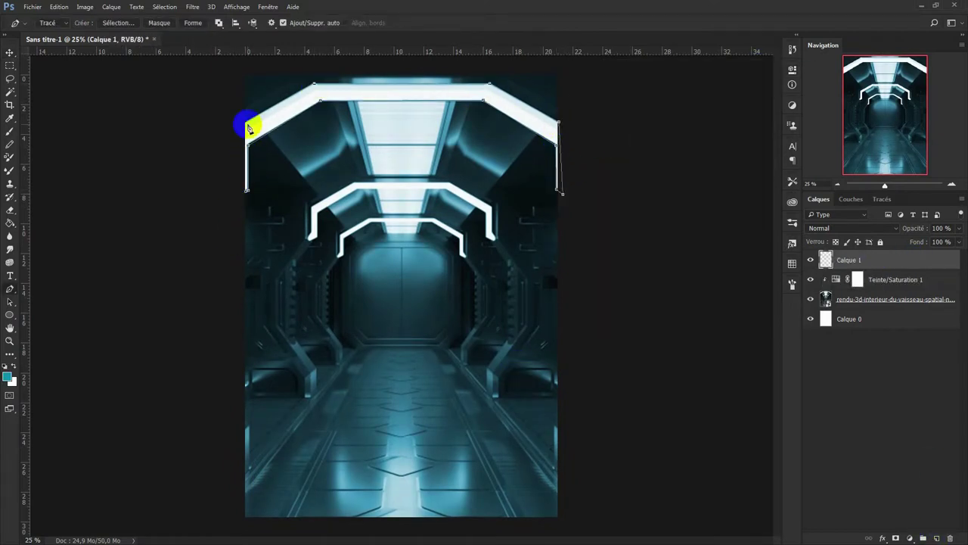
Step: Turn the top band path into a selection and fill it with light cyan
right_click(231, 122)
left_click(324, 159)
key("Return")
key("g")
key("alt+BackSpace")
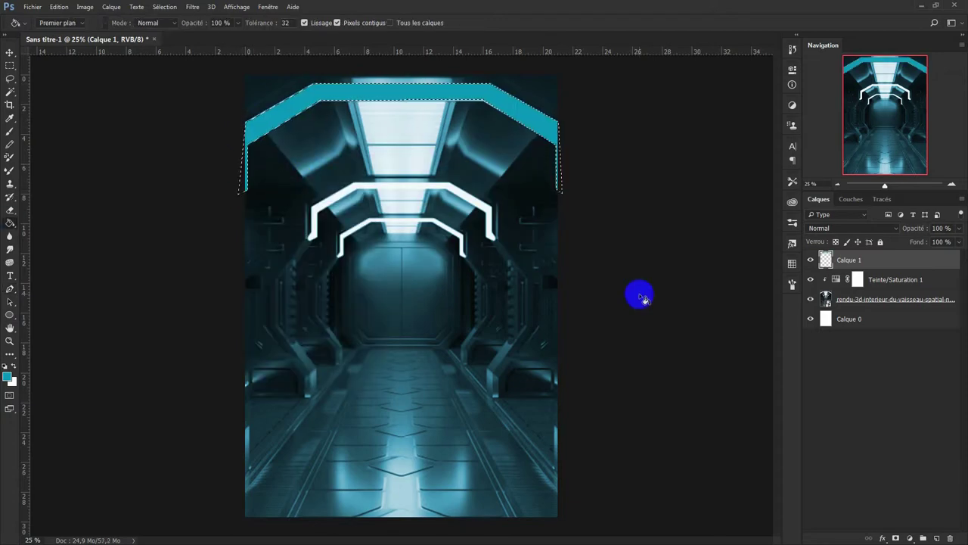
left_click(7, 376)
left_click_drag(456, 247, 457, 161)
left_click(583, 133)
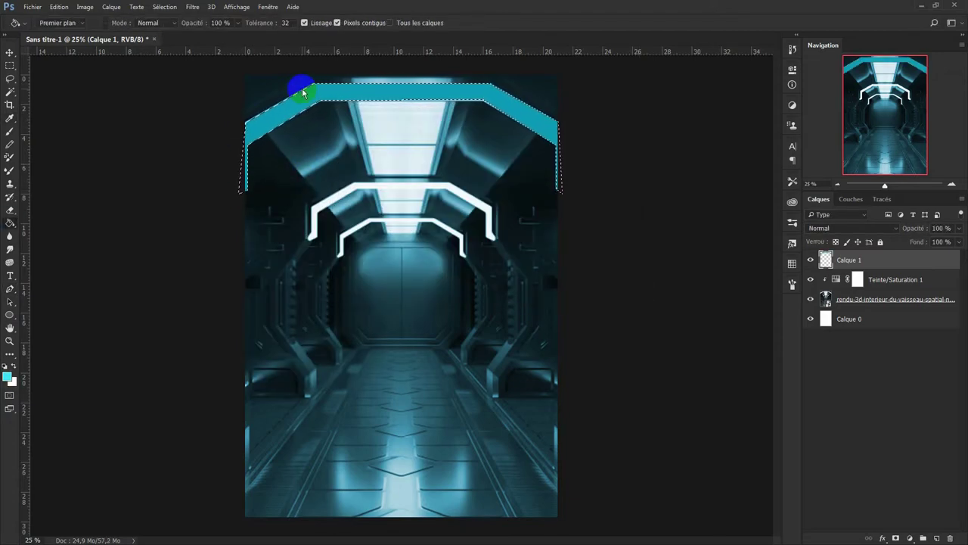
left_click(303, 92)
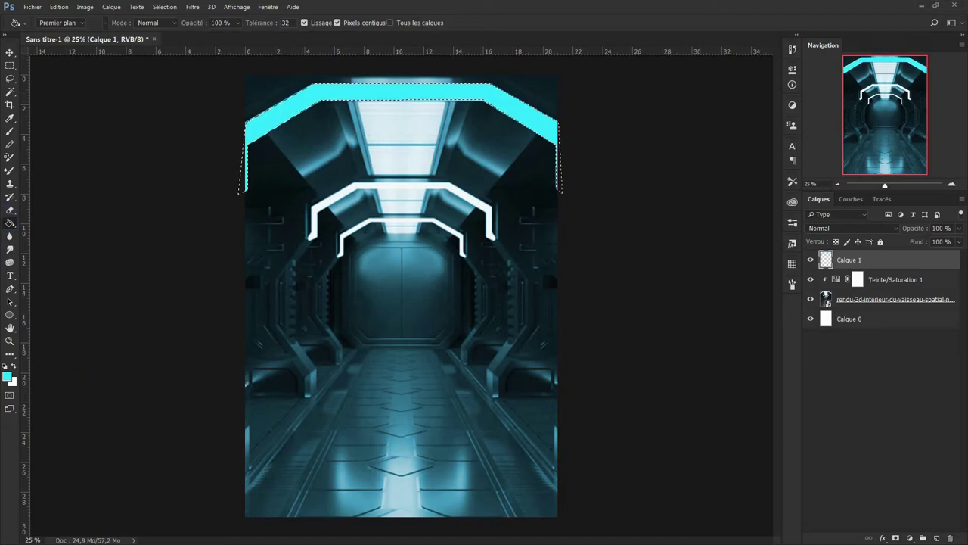
Step: Trace a closed Pen path around the second ceiling light band
key("p")
scroll(531, 242, "up", 4)
left_click(563, 252)
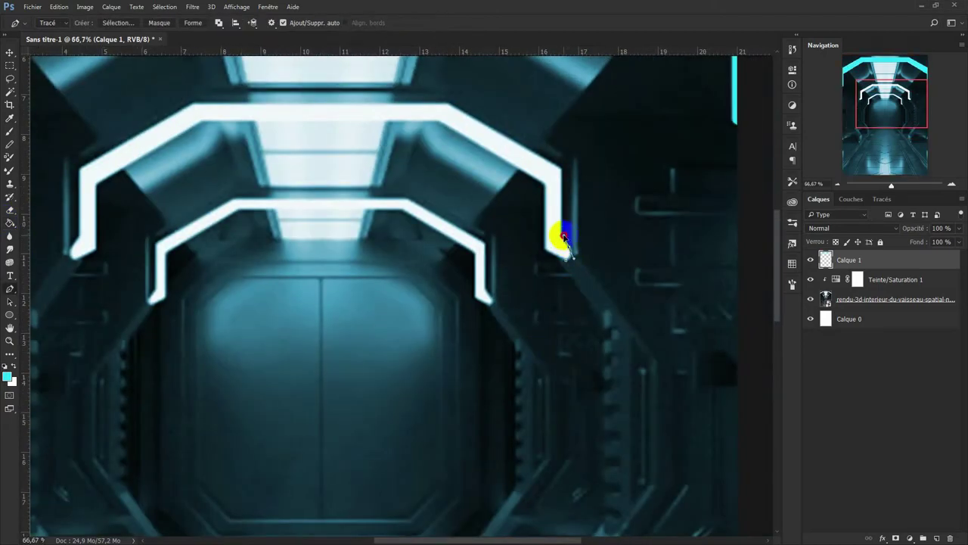
left_click(561, 168)
left_click(450, 104)
left_click(194, 104)
left_click(82, 174)
left_click(70, 251)
left_click(88, 188)
left_click(540, 183)
left_click(563, 252)
Step: Convert the second band path to a selection, fill it cyan, and deselect
right_click(560, 221)
left_click(605, 250)
key("Return")
left_click(141, 190)
key("ctrl+d")
Step: Outline the innermost band, convert it to a selection, and fill it cyan
key("p")
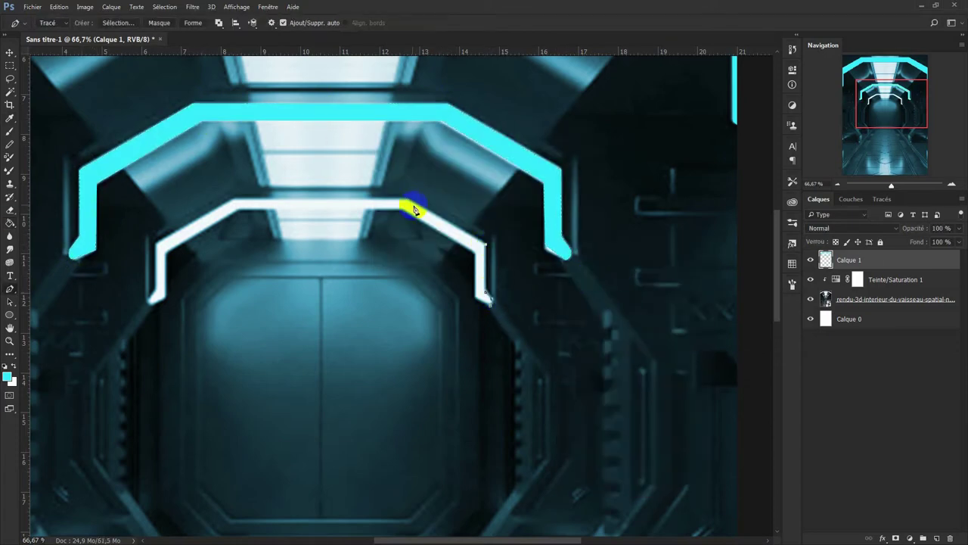
left_click(156, 243)
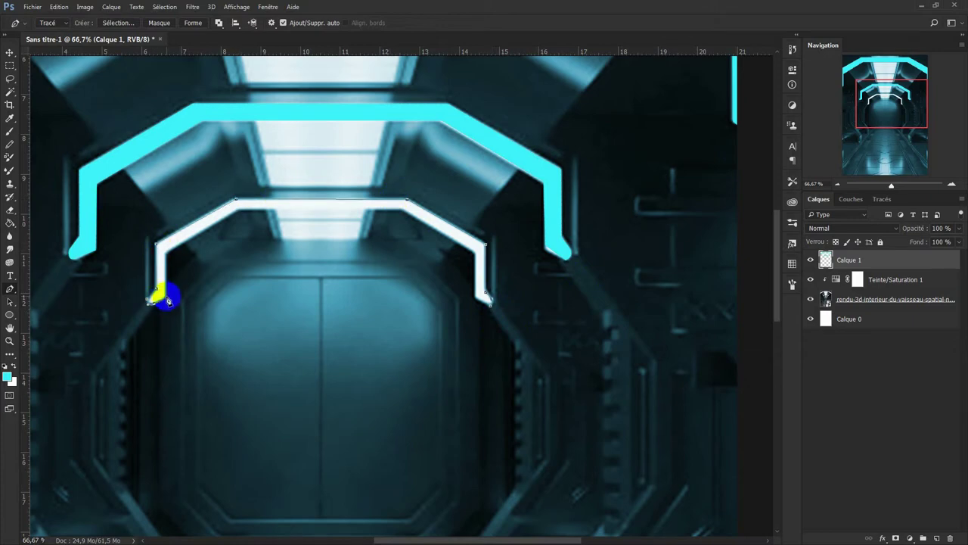
left_click(490, 300)
right_click(484, 302)
left_click(503, 281)
key("Return")
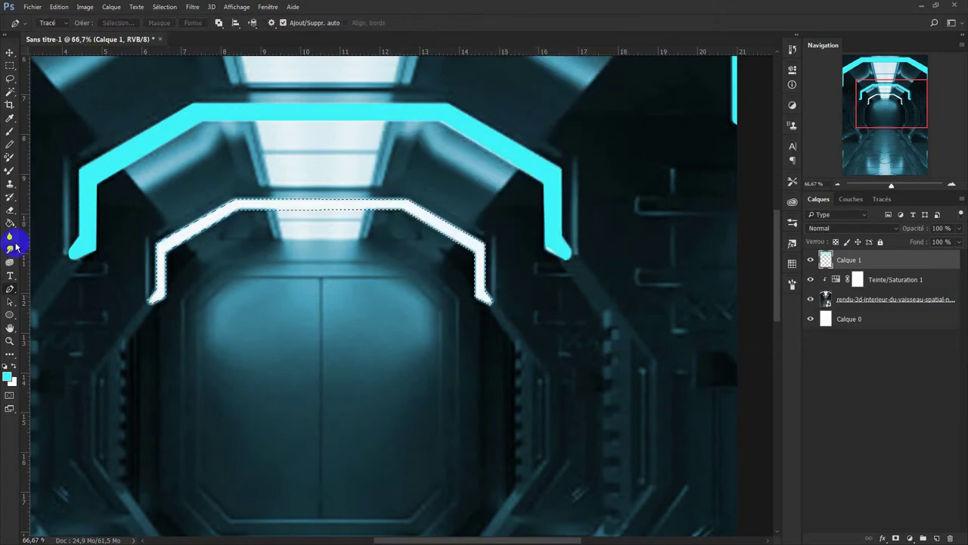
key("g")
left_click(162, 253)
Step: Deselect and duplicate the cyan bands layer as Calque 1 copie
key("ctrl+d")
key("ctrl+j")
left_click(192, 7)
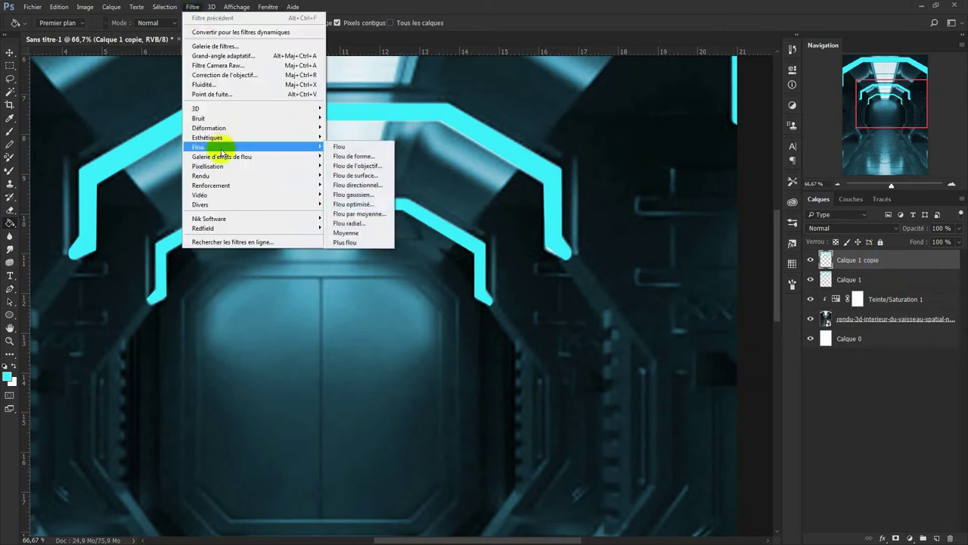
Step: Apply a Flou gaussien to Calque 1 copie for a soft glow
left_click(354, 195)
key("ctrl+minus")
key("ctrl+minus")
key("ctrl+minus")
left_click_drag(616, 257, 626, 255)
key("Return")
Step: Duplicate Calque 1 again, set the copy to Incrustation, and blur it too
left_click(885, 279)
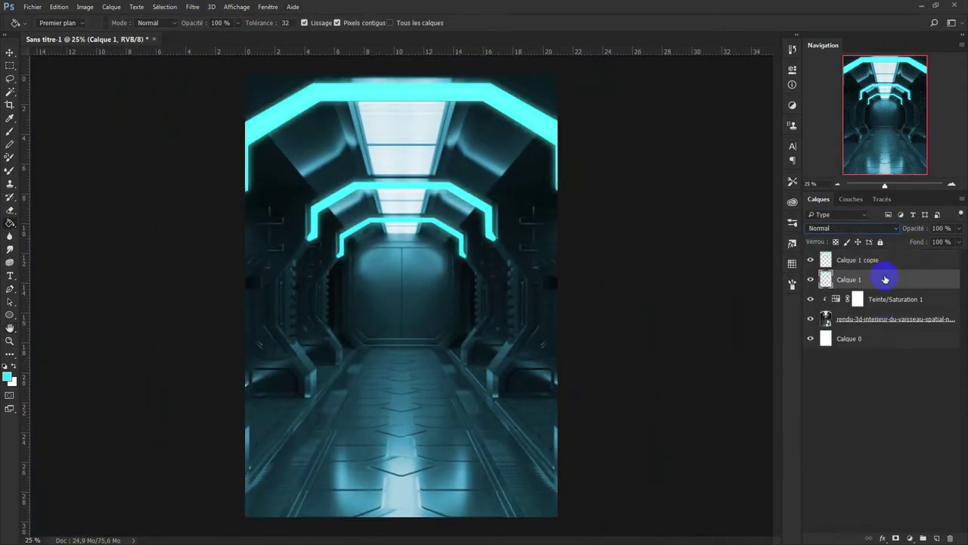
key("ctrl+j")
left_click(853, 228)
left_click(832, 339)
left_click(192, 7)
left_click(356, 188)
key("Return")
Step: Group the three light-band layers and name the group neon
left_click(888, 299, "shift")
left_click(870, 261, "shift")
key("ctrl+g")
double_click(852, 256)
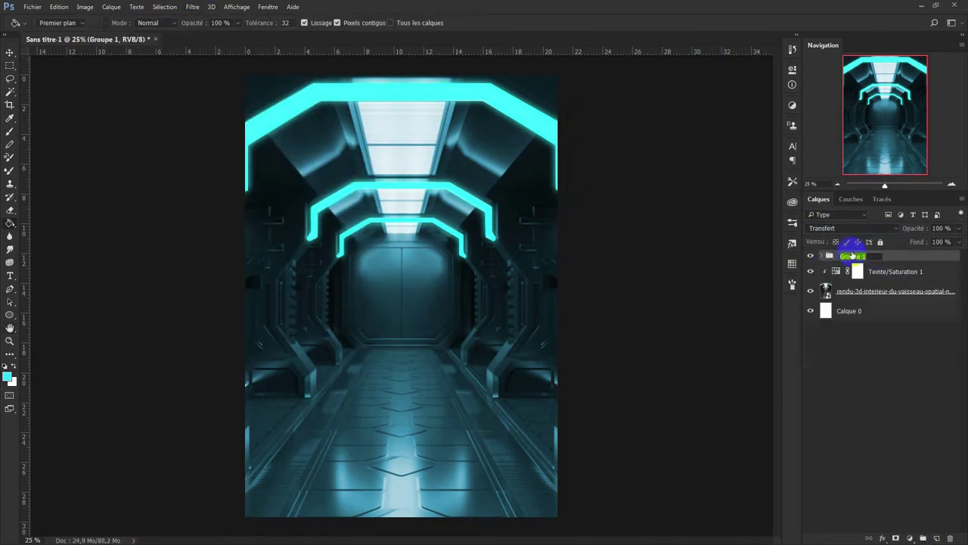
type("neon")
left_click(838, 291)
key("ctrl+plus")
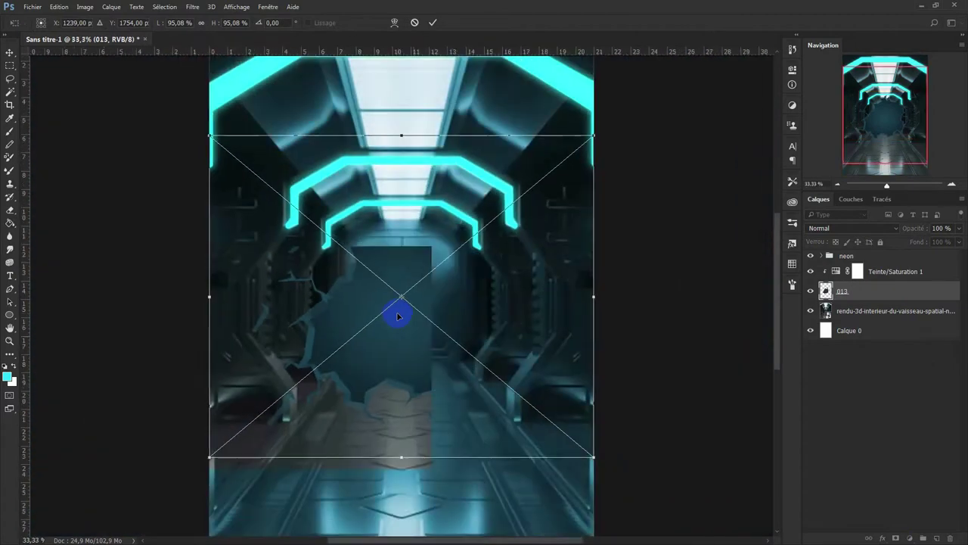
Step: Scale the crack image 013 to 50% and position it on the far door
key("ctrl+minus")
left_click_drag(545, 175, 335, 328)
left_click_drag(313, 423, 412, 323)
key("Return")
Step: Give the crack a black Incrustation couleur style and load its outline as a selection
double_click(851, 299)
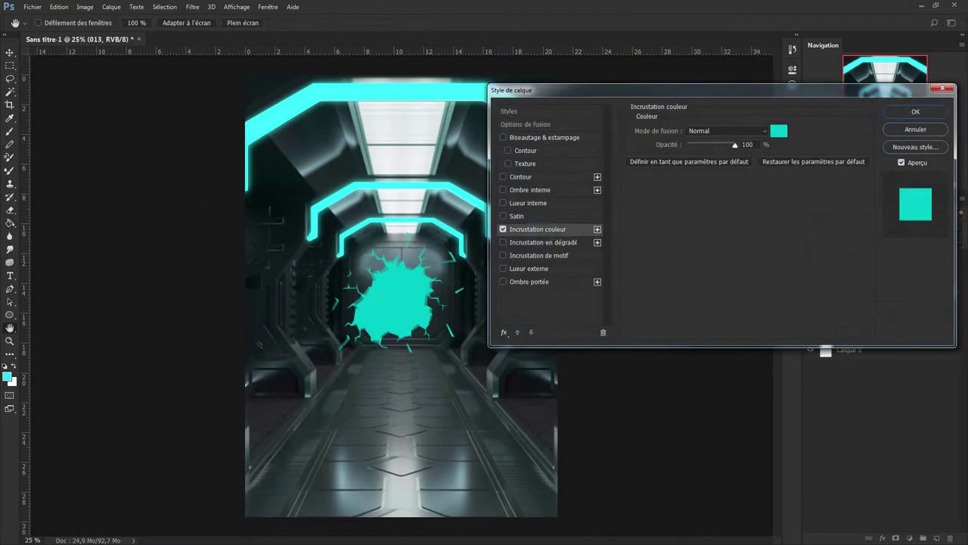
left_click(409, 274)
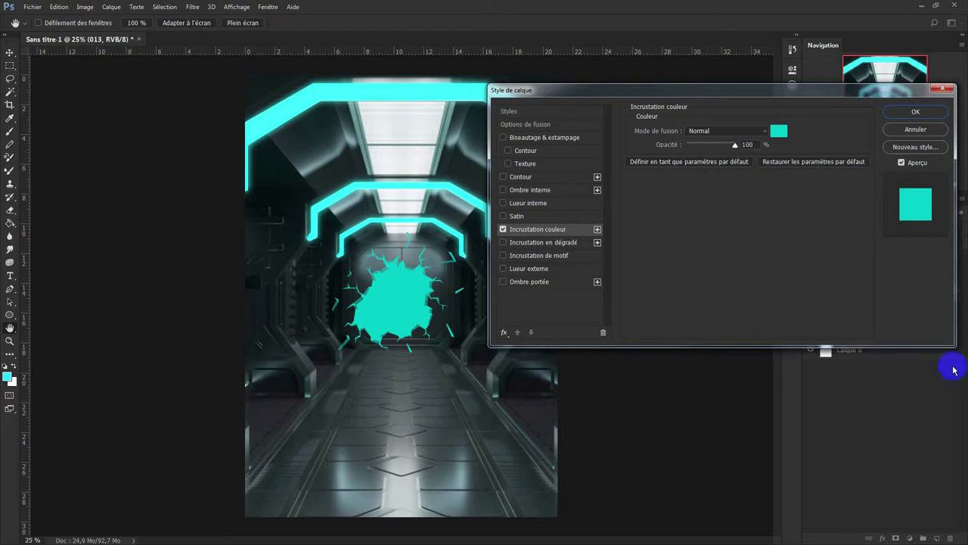
left_click(778, 131)
left_click(349, 279)
left_click(586, 134)
left_click(915, 111)
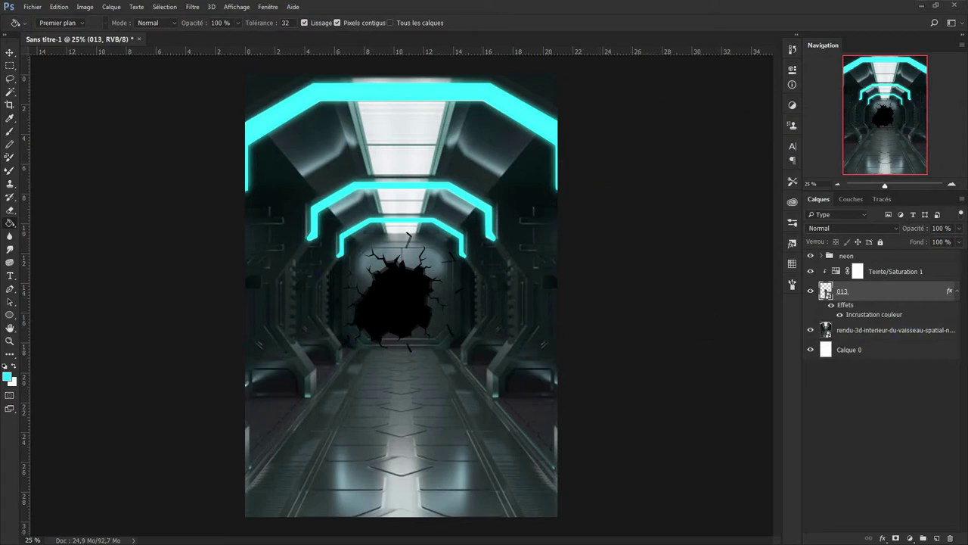
left_click_drag(828, 309, 885, 501)
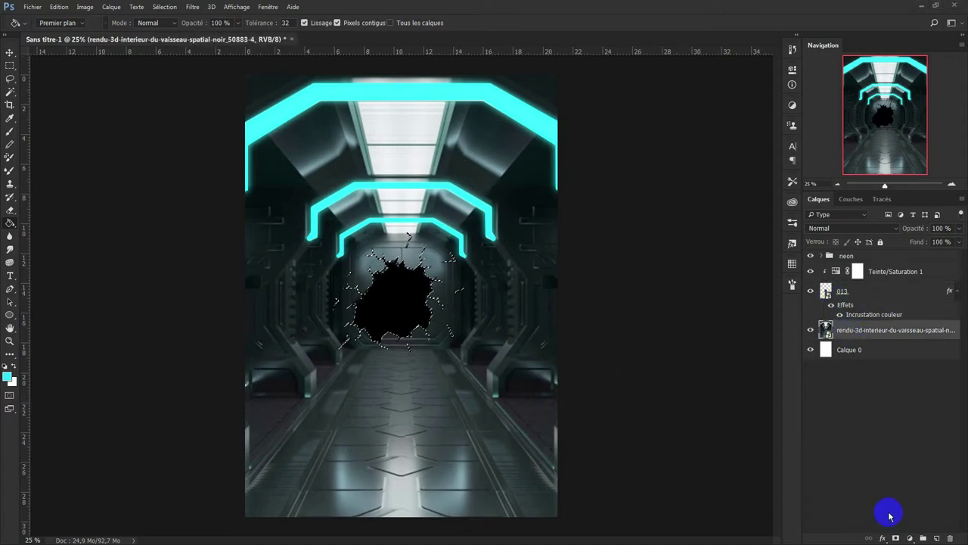
left_click(831, 280)
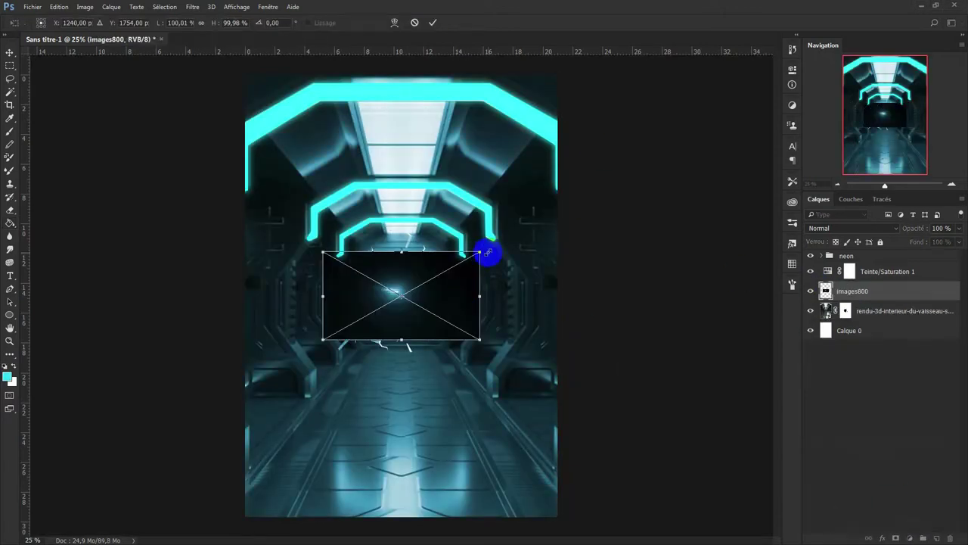
Step: Scale the images800 space image to fit the hole and move it beneath the corridor layer
left_click_drag(487, 253, 444, 296)
key("Return")
left_click_drag(908, 288, 901, 316)
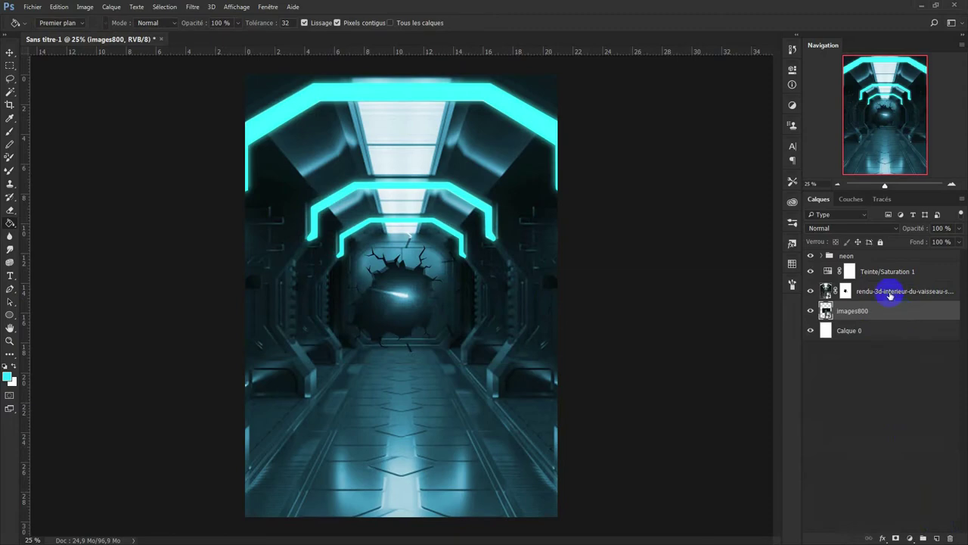
right_click(889, 295)
key("Escape")
Step: Add Biseautage & estampage to the corridor layer and rename it 02
double_click(946, 290)
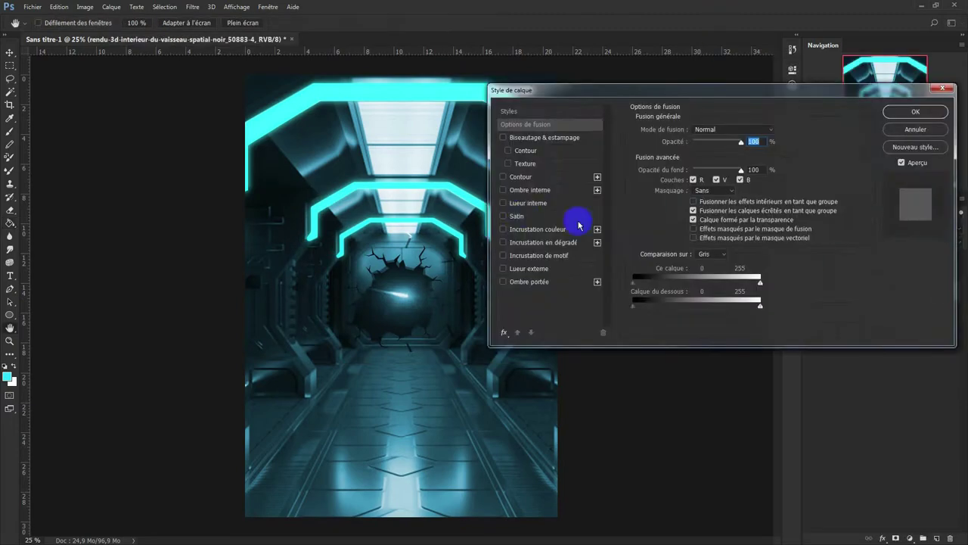
left_click(529, 138)
left_click(915, 111)
double_click(897, 291)
type("02")
left_click(870, 330)
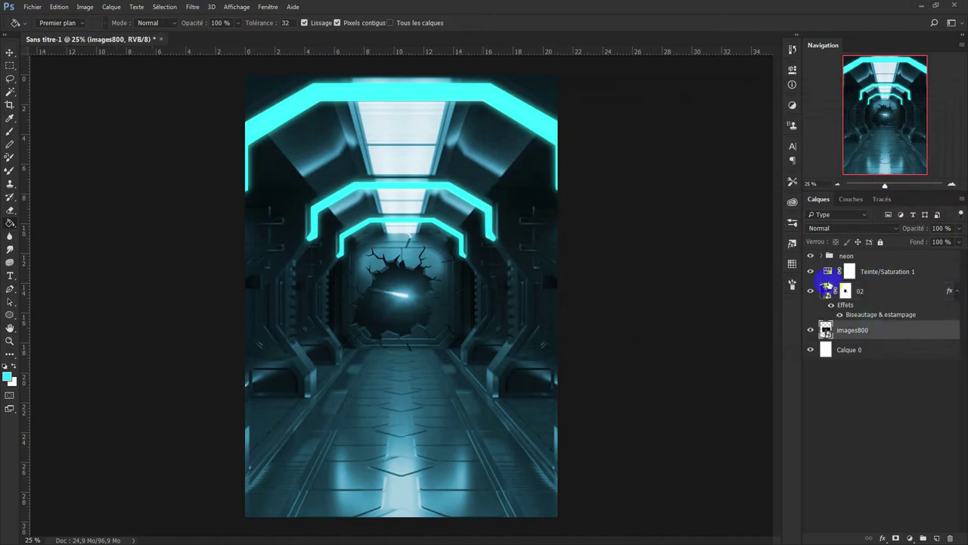
Step: Group the background layers as back and place the soldier cutout in the corridor
left_click(831, 272, "shift")
key("ctrl+g")
double_click(845, 268)
type("bl")
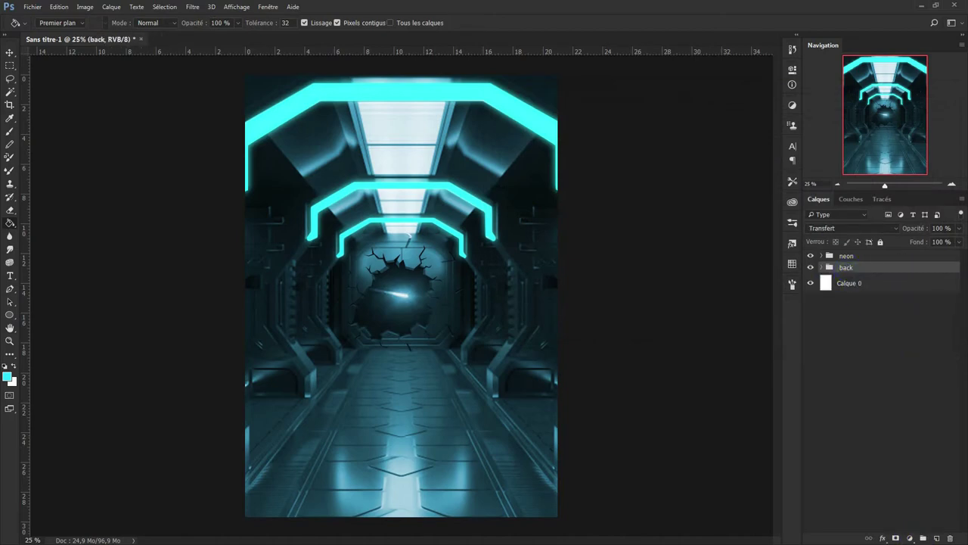
left_click(845, 255)
left_click_drag(403, 292, 454, 305)
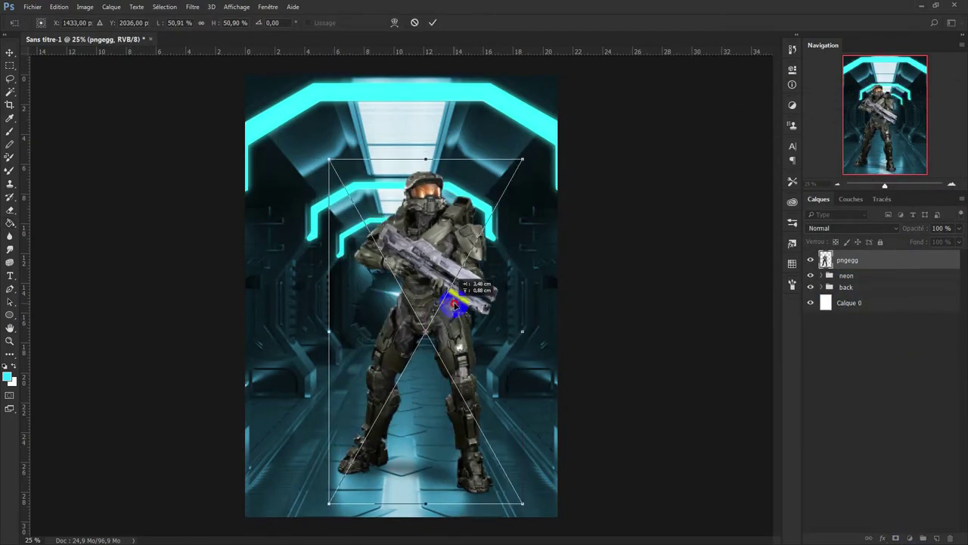
key("Return")
Step: Darken images800 with a clipped Teinte/Saturation adjustment inside the back group
left_click(821, 287)
left_click(870, 360)
left_click(909, 538)
left_click(870, 412)
left_click(703, 318)
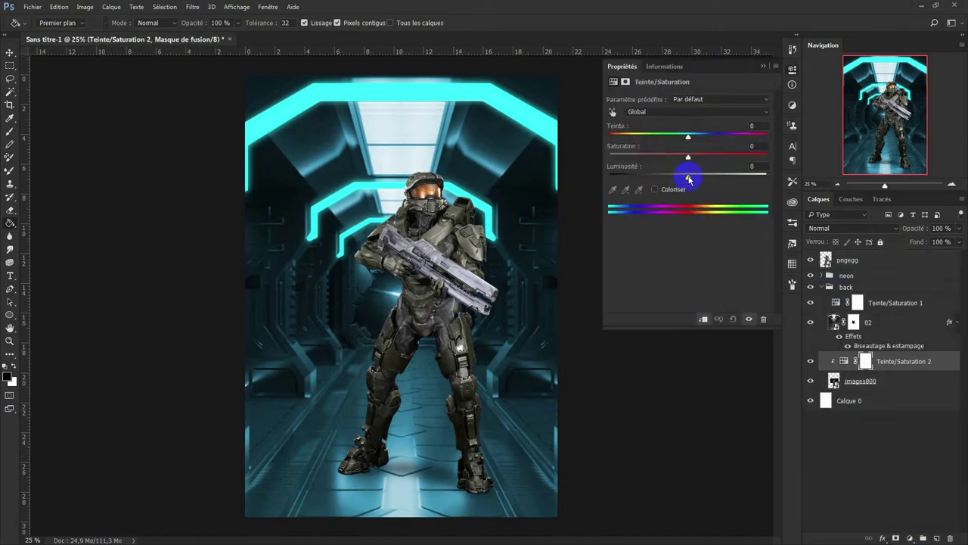
left_click_drag(688, 178, 659, 178)
Step: Hide the soldier, then scale debris image 01 over the poster in Incrustation mode
left_click(822, 287)
left_click(810, 259)
left_click(857, 276)
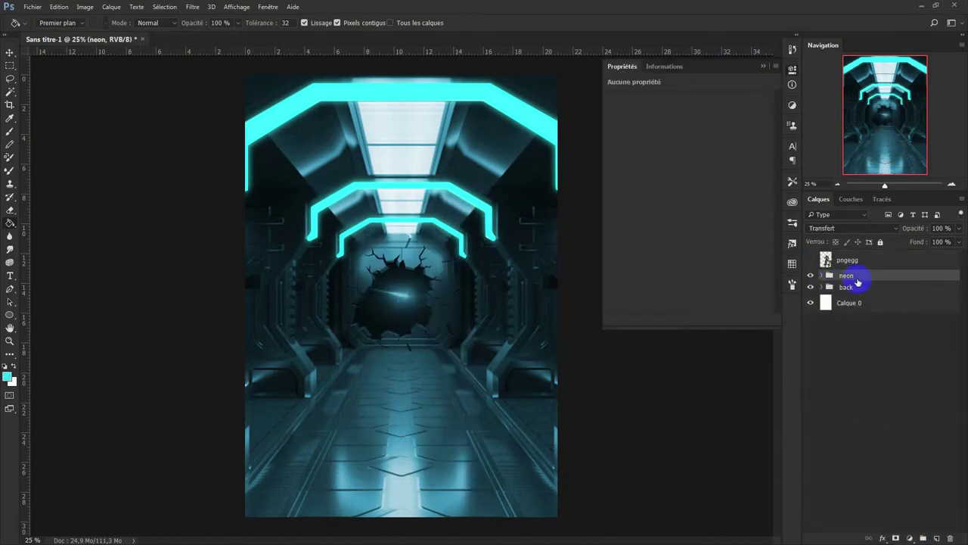
left_click_drag(467, 242, 568, 136)
left_click_drag(345, 356, 244, 459)
key("Return")
left_click(853, 227)
left_click(834, 353)
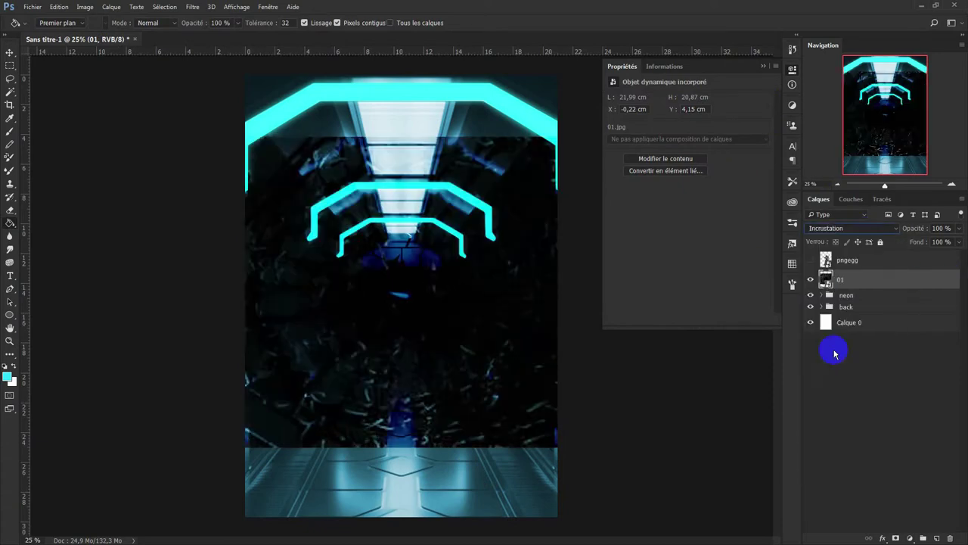
Step: Return the debris layer to Normal and drop out its dark areas via blending options
left_click(852, 227)
left_click(827, 230)
double_click(892, 279)
left_click_drag(633, 282, 649, 287)
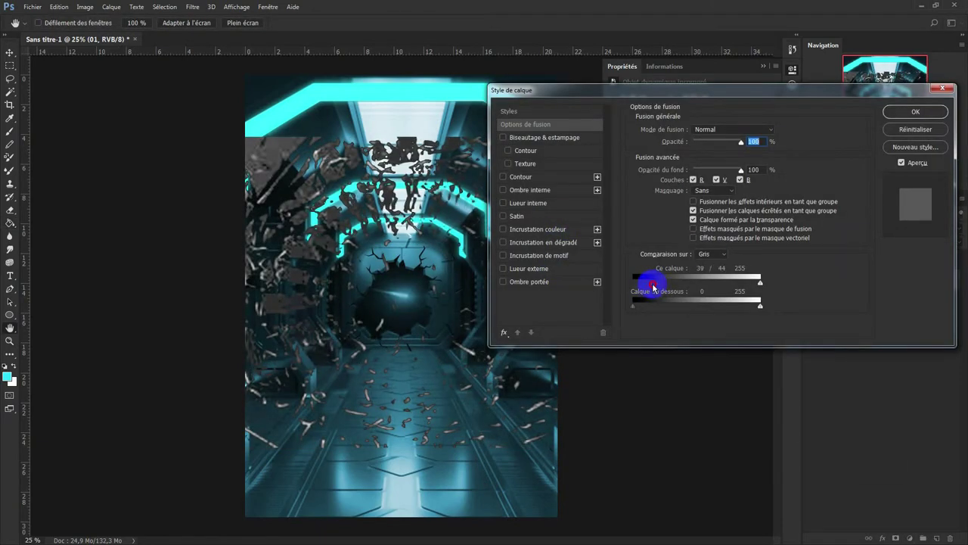
key("Return")
double_click(951, 277)
left_click(915, 129)
Step: Give the debris layer a light-blue Color Overlay style
right_click(766, 147)
left_click(764, 58)
left_click(537, 229)
left_click(778, 130)
left_click(485, 199)
left_click(378, 147)
left_click(584, 135)
left_click(915, 112)
Step: Stretch the debris layer taller with Free Transform
key("ctrl+t")
left_click_drag(411, 141, 405, 80)
mouse_move(406, 442)
left_mouse_down()
mouse_move(396, 516)
mouse_move(406, 454)
left_mouse_up()
key("Return")
right_click(832, 279)
key("Escape")
left_click(853, 228)
Step: Set layer 01 to Lumière tamisée blending at 35% opacity
left_click(852, 228)
left_click(841, 354)
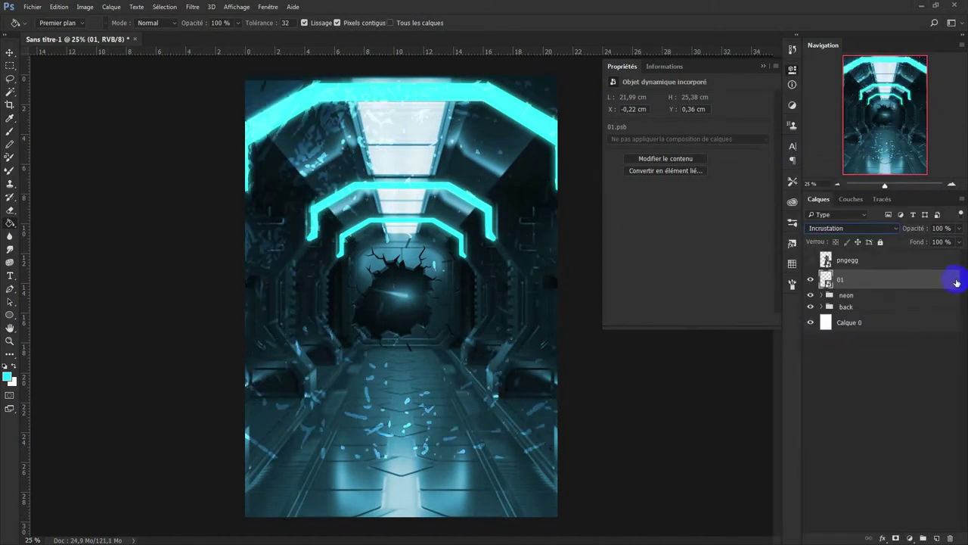
left_click(853, 227)
left_click(840, 330)
type("35")
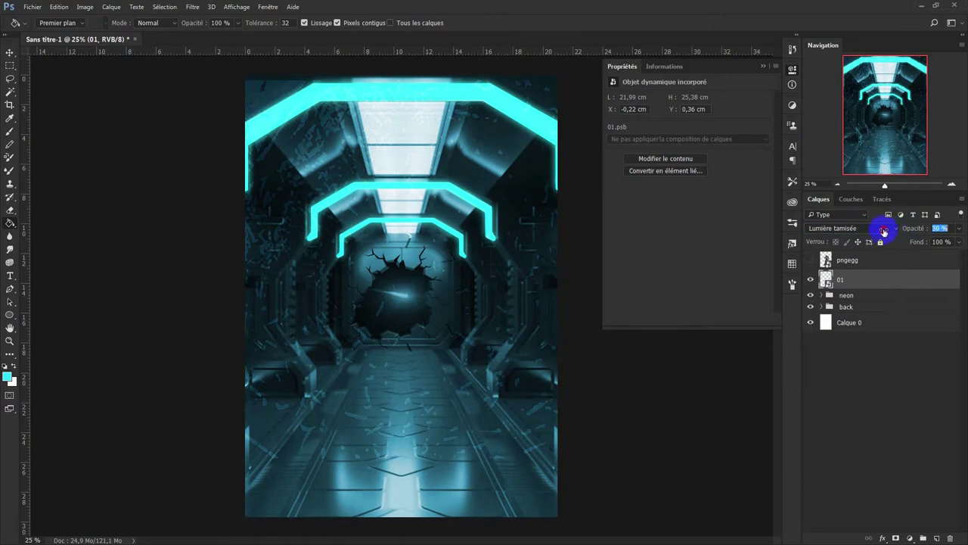
key("ctrl+t")
key("Escape")
Step: Mask layer 01 and paint out particles with a soft 320 px black brush
left_click(895, 537)
key("b")
right_click(111, 146)
double_click(112, 146)
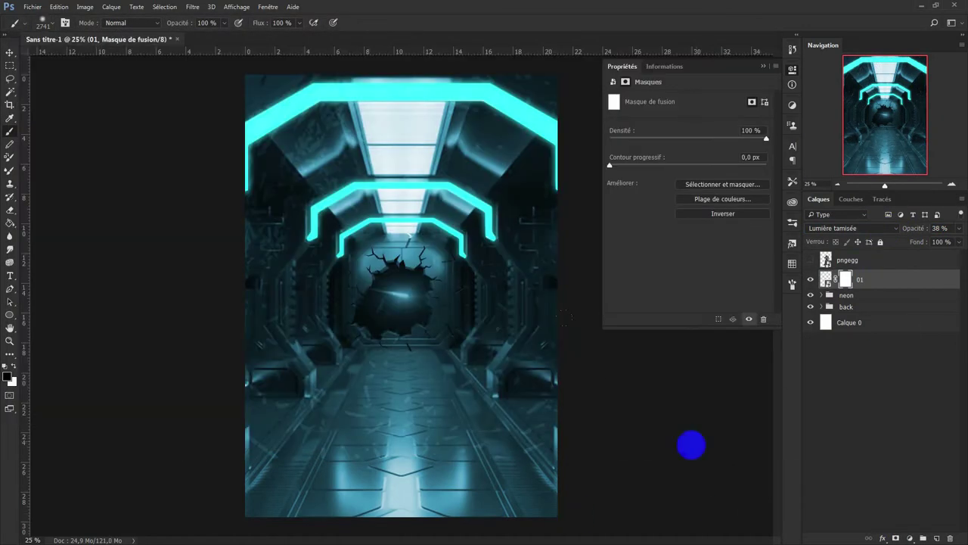
left_click(504, 462)
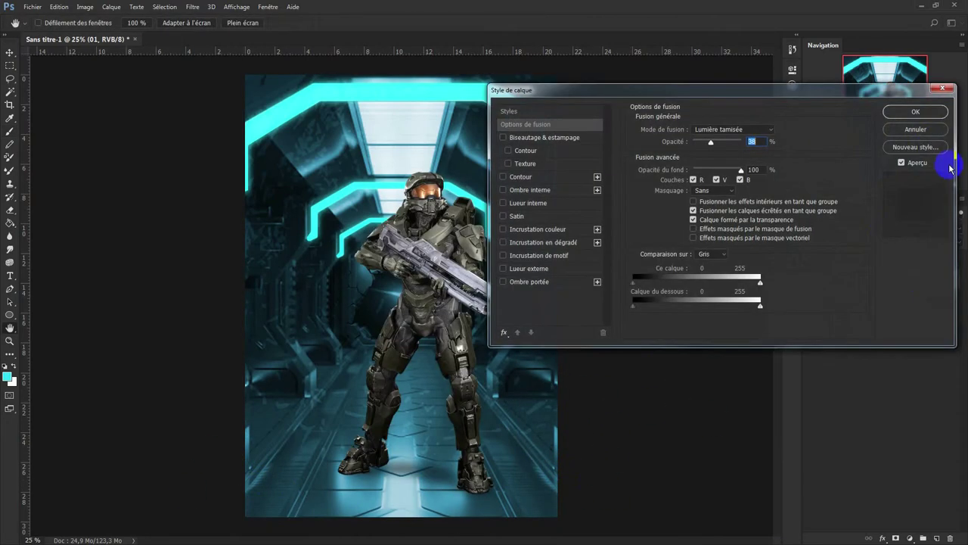
Step: Switch layer 01 to Eclaircir blending and back to Incrustation
left_click(839, 349)
left_click(878, 228)
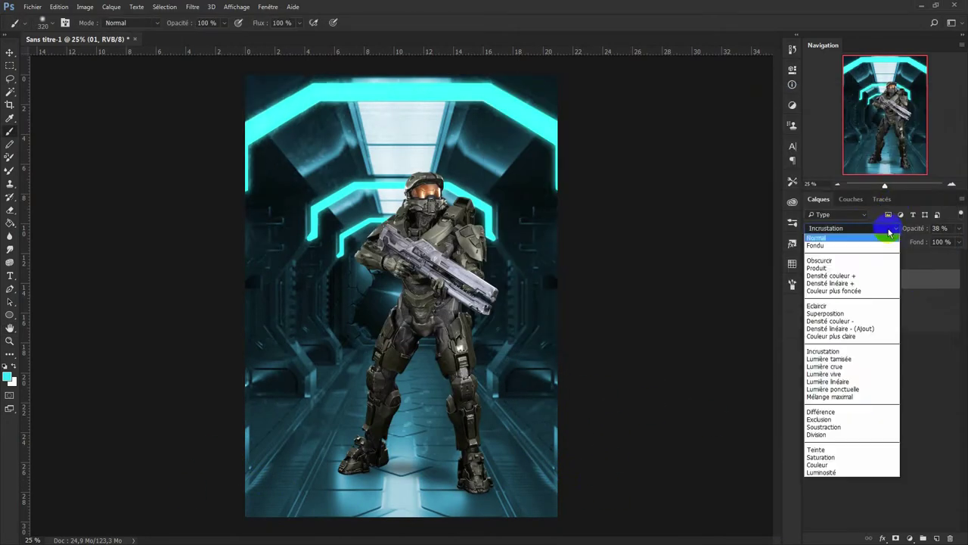
left_click(834, 305)
left_click(850, 227)
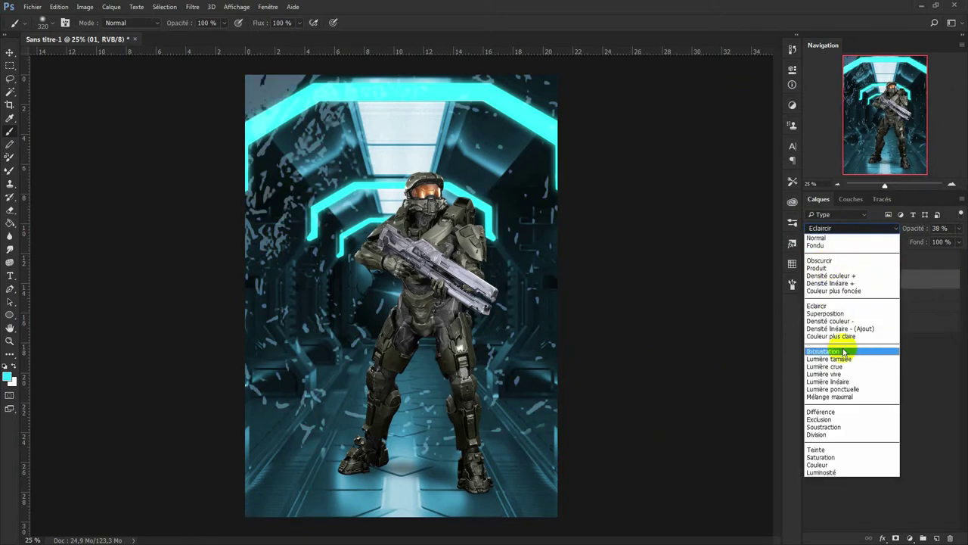
left_click(842, 352)
Step: Move layer 01 into the neon group and add an empty layer above pngegg
left_click_drag(867, 280, 854, 300)
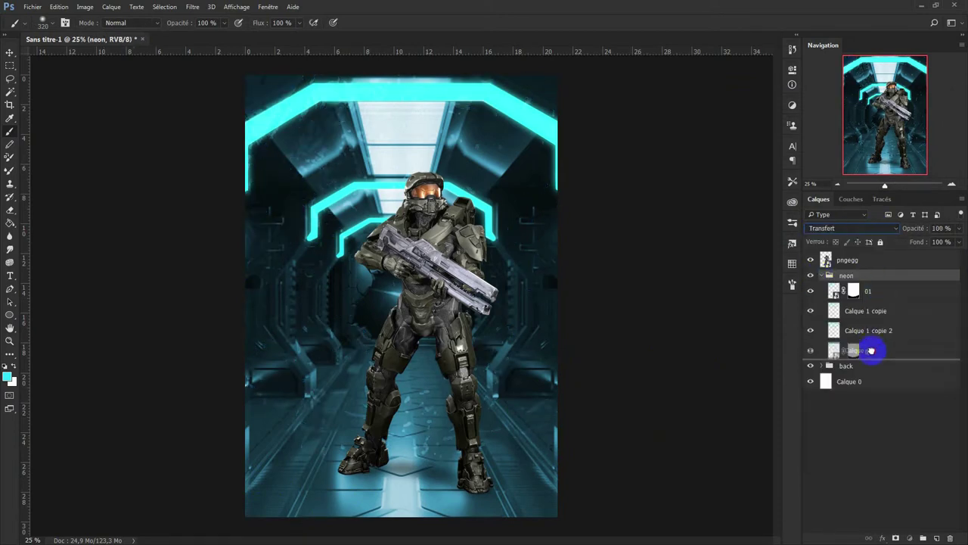
left_click(821, 275)
left_click(871, 261)
left_click(936, 538)
left_click(847, 276)
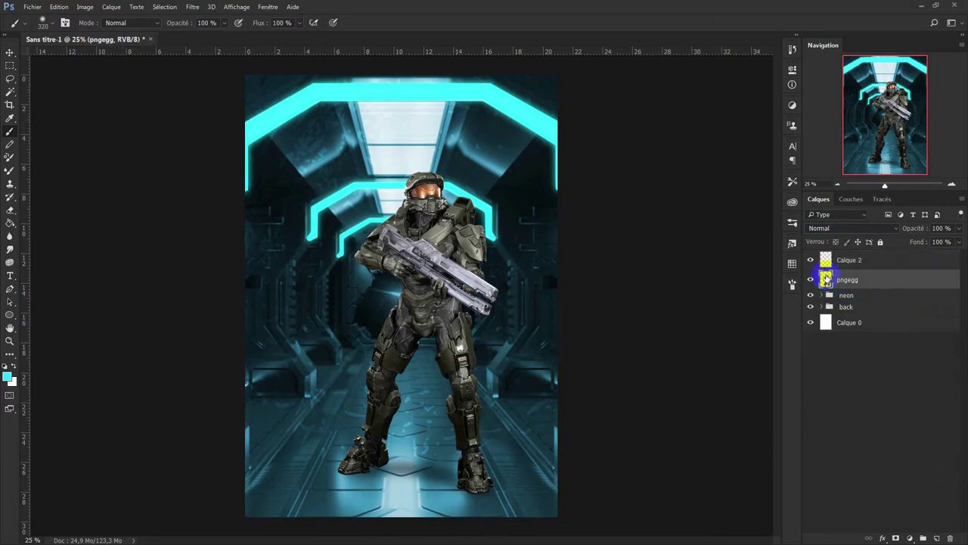
Step: Duplicate pngegg with a black Color Overlay, multiplied (Produit) at about 58%
key("ctrl+j")
double_click(877, 265)
left_click(537, 228)
left_click(778, 130)
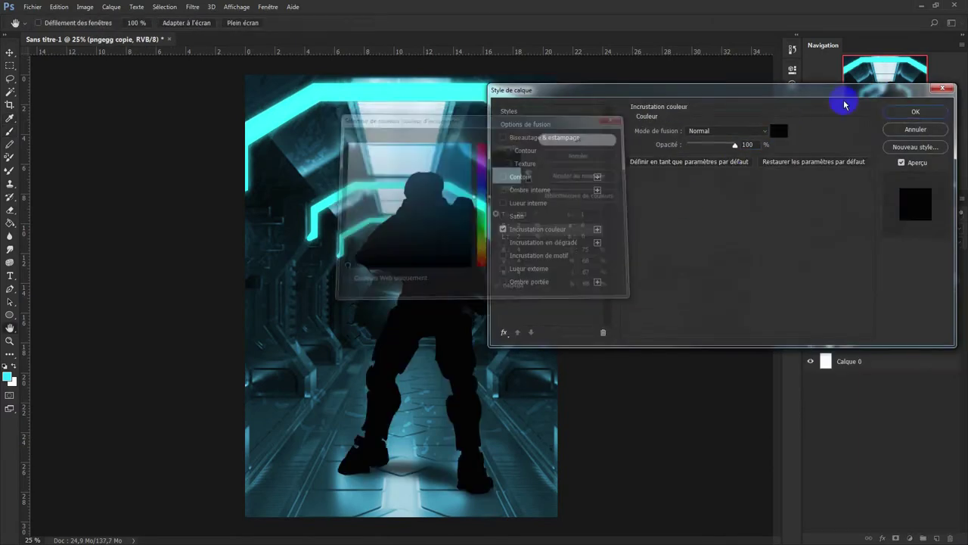
left_click(916, 111)
left_click_drag(911, 228, 899, 232)
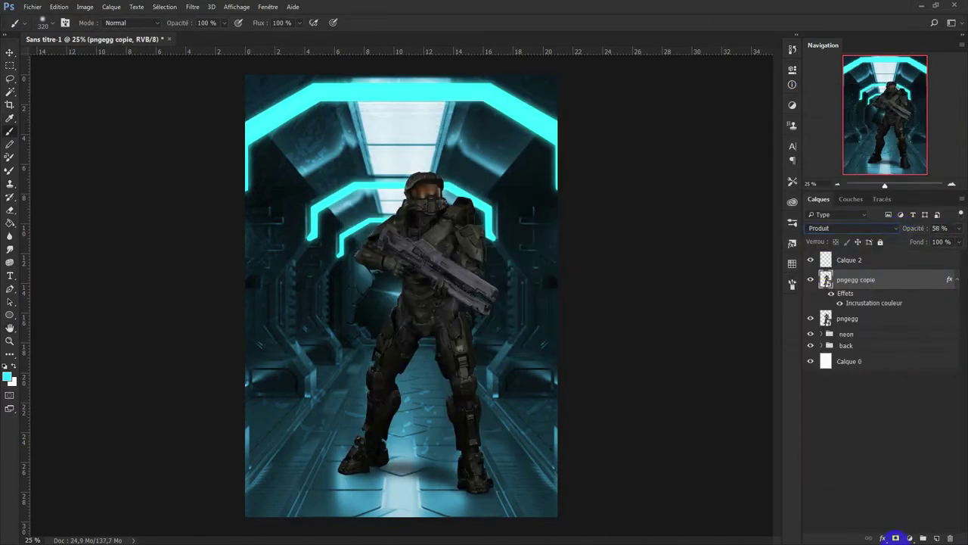
Step: Mask the black copy off the helmet and load the soldier's outline as a selection
left_click(895, 538)
left_click(791, 284)
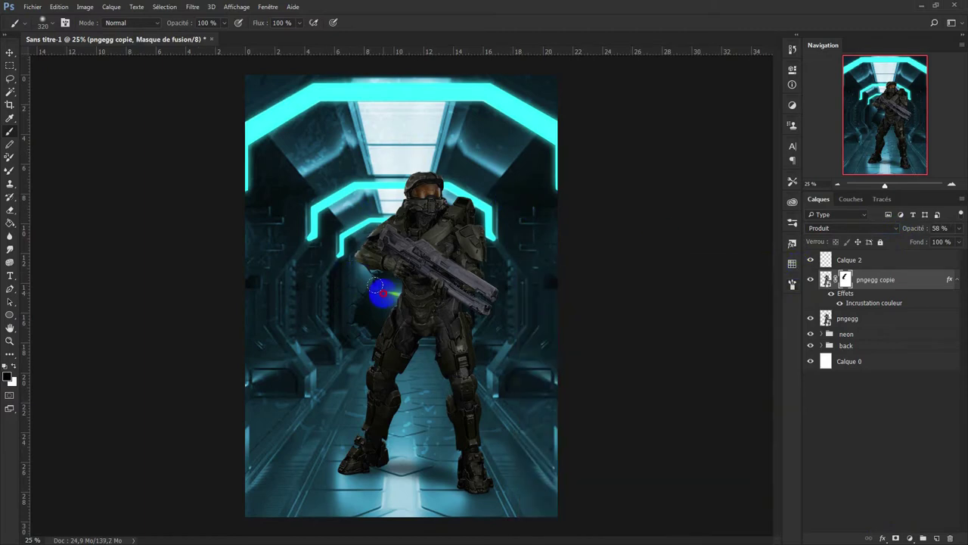
left_click_drag(420, 177, 457, 165)
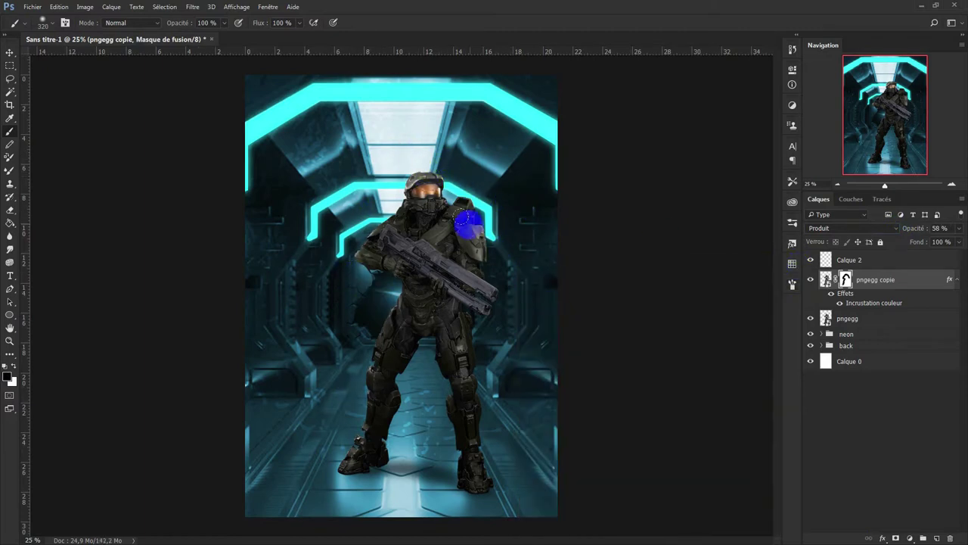
left_click(849, 259)
left_click(826, 319, "ctrl")
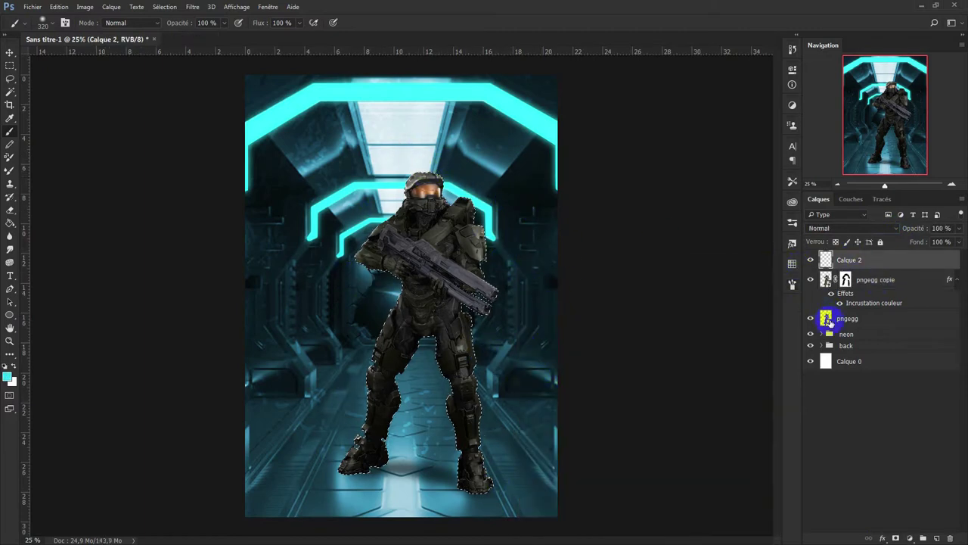
Step: Paint neon cyan over the soldier's arm, torso and shoulder on Calque 2 in Incrustation
left_click(442, 148, "alt")
left_click_drag(362, 257, 386, 292)
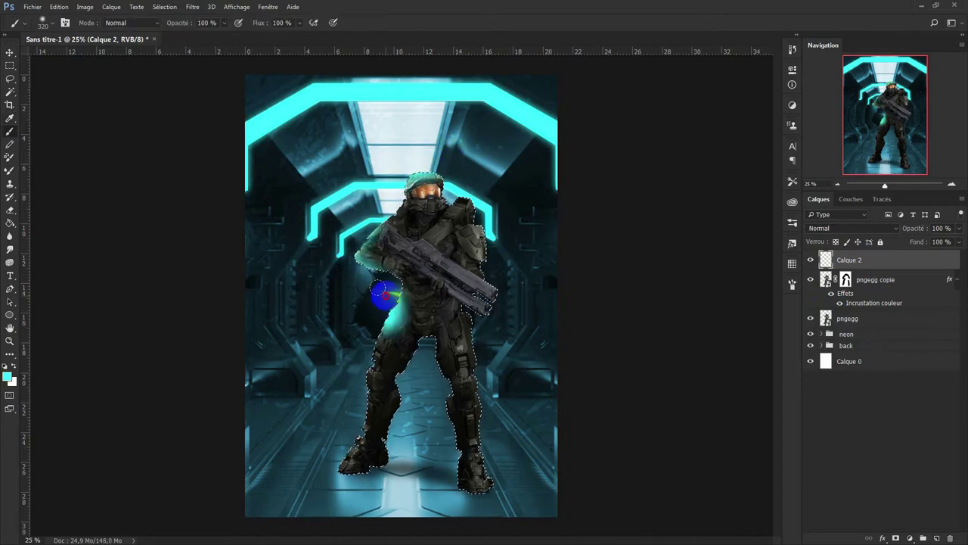
left_click_drag(493, 322, 502, 252)
left_click(852, 227)
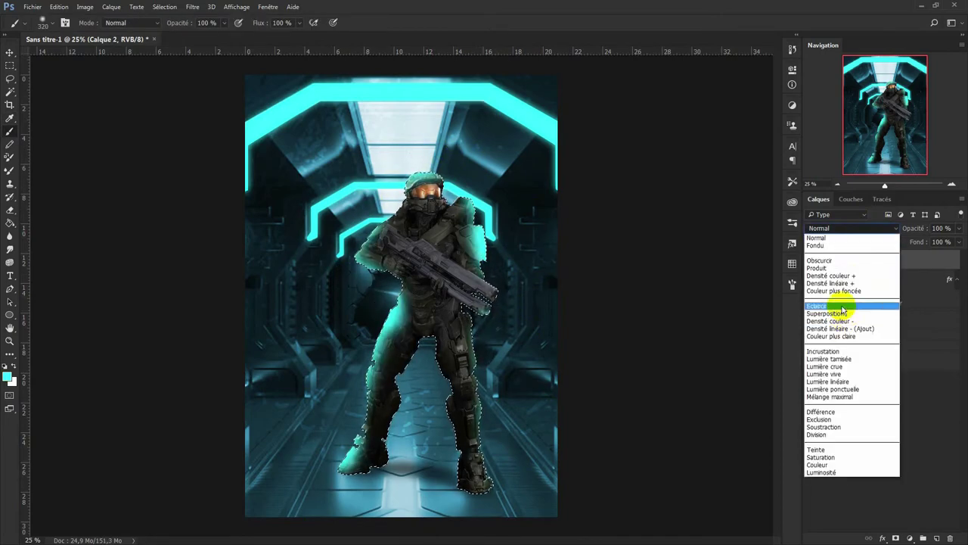
left_click(831, 323)
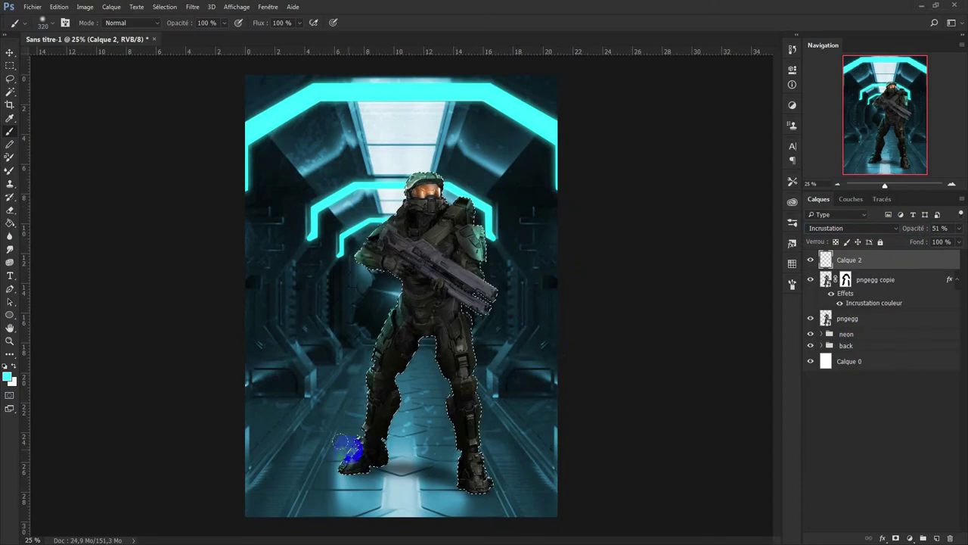
Step: Add Calque 3 in Incrustation and soften its glow spots with Flou gaussien
left_click(936, 538)
key("F5")
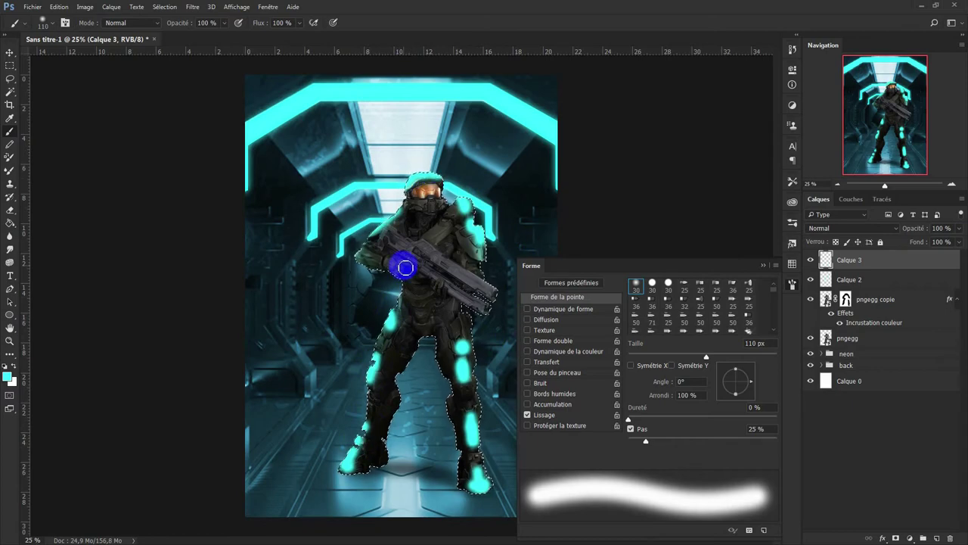
key("shift+alt+o")
left_click(192, 6)
mouse_move(198, 146)
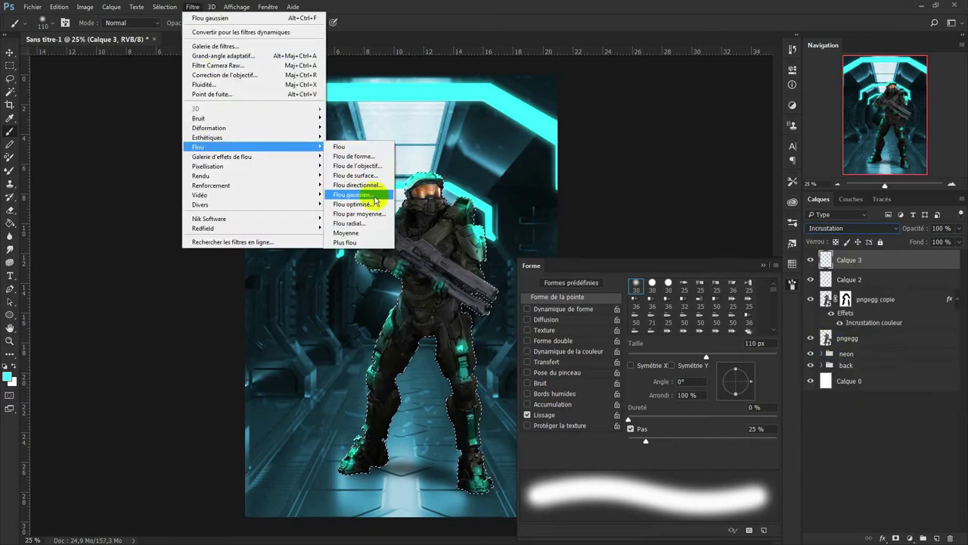
left_click(378, 190)
Step: Add Calque 4 in Eclaircir blending at 14% opacity with a layer mask
left_click(864, 228)
left_click_drag(911, 228, 919, 224)
left_click(850, 228)
left_click(853, 307)
left_click(910, 538)
left_click(456, 292)
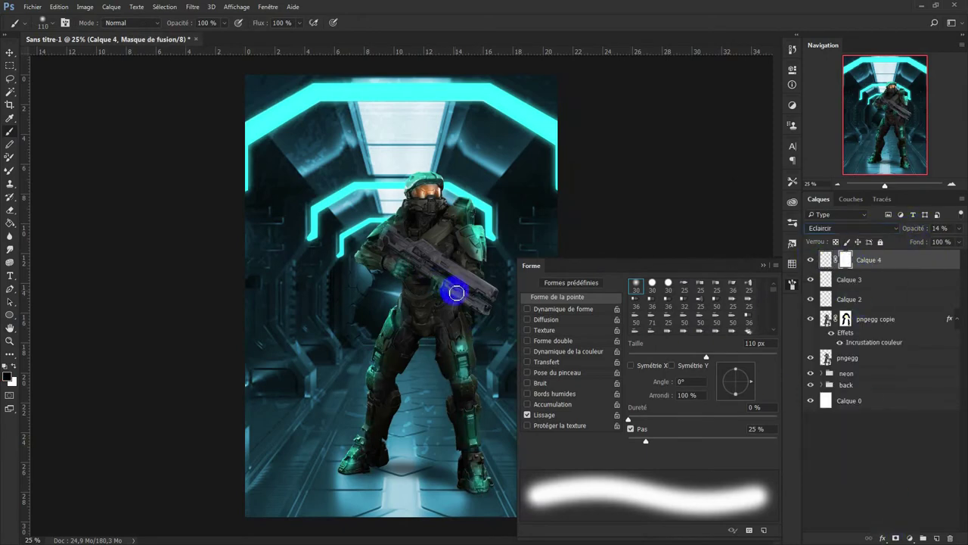
Step: Paint Calque 3's mask at 40% brush opacity and add Calque 5 in Produit blending
left_click(862, 280)
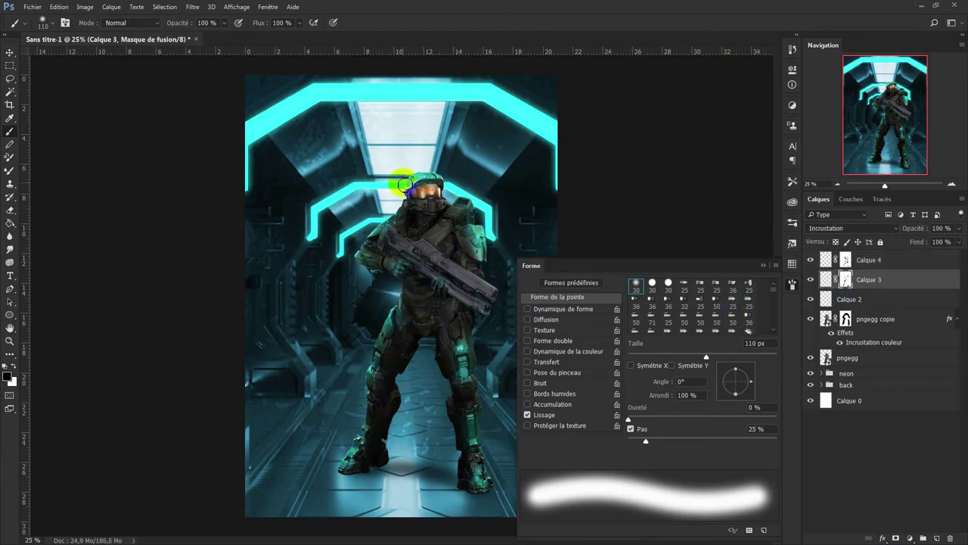
key("4")
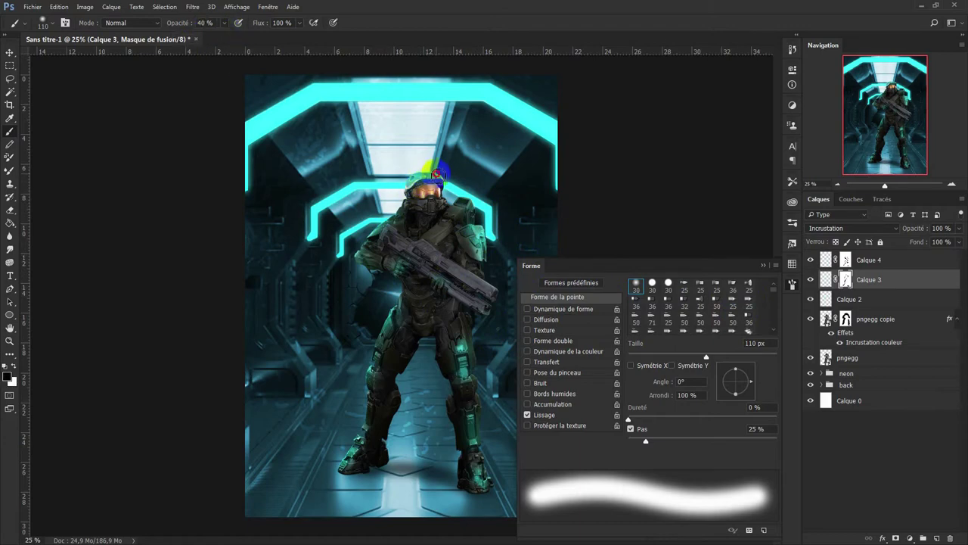
key("F5")
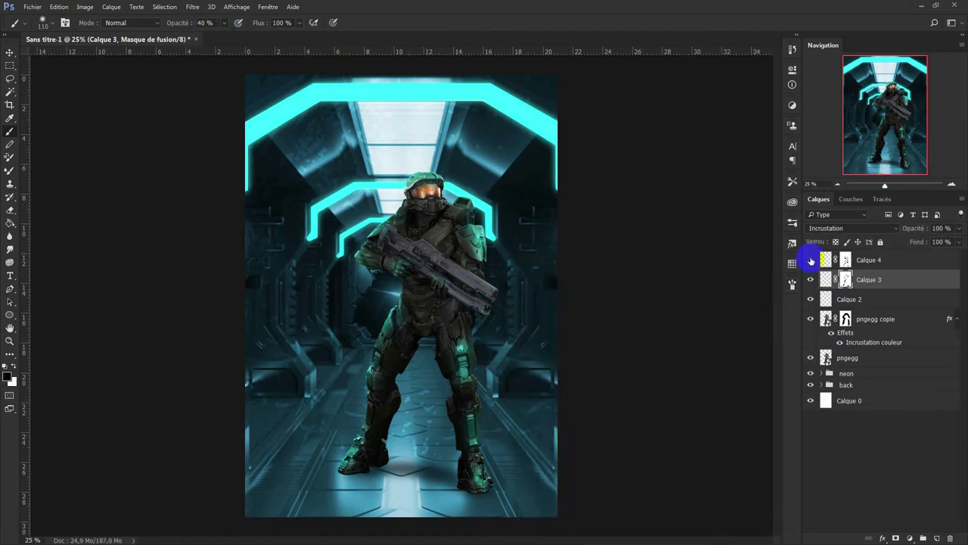
left_click(826, 259)
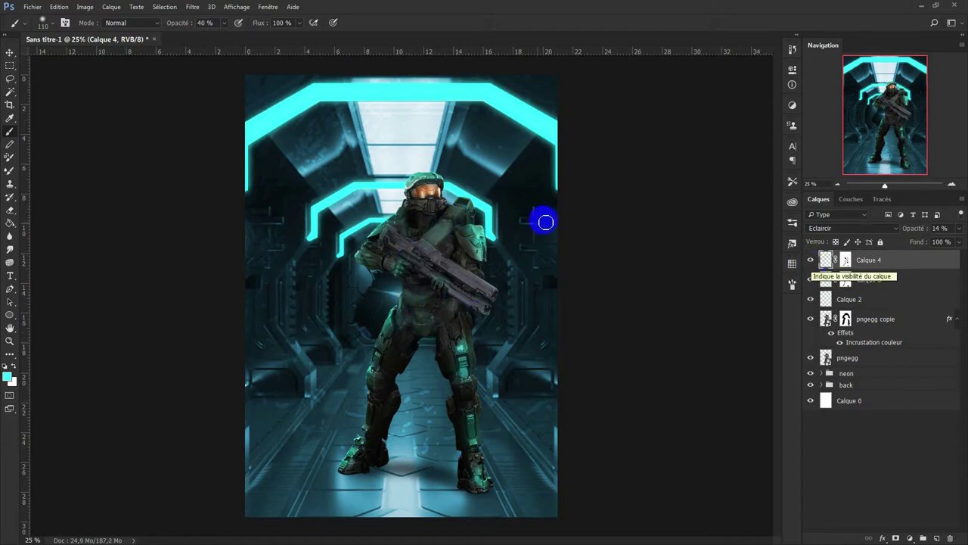
left_click(937, 538, "ctrl")
key("d")
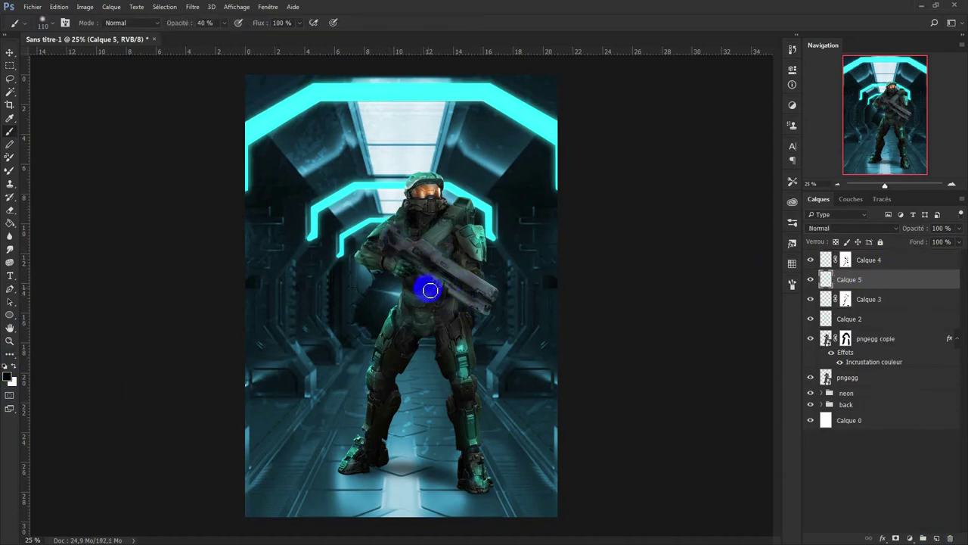
left_click(853, 228)
left_click(857, 266)
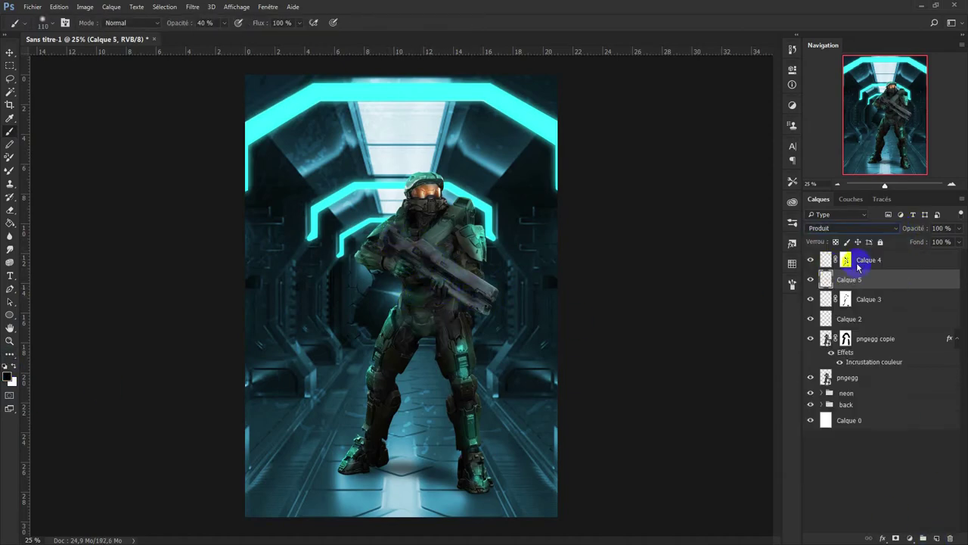
left_click(816, 259)
left_click(811, 260)
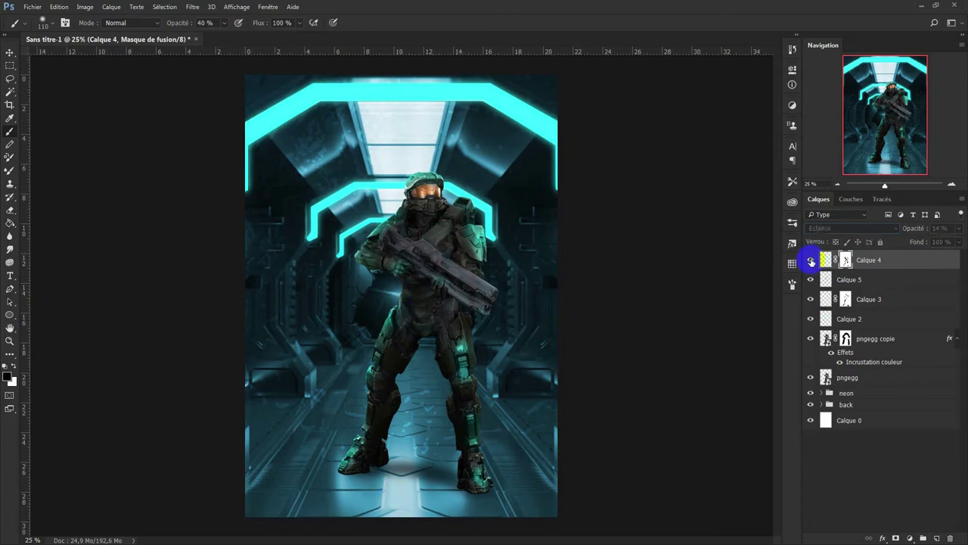
Step: Paint a black foot shadow on Calque 6 below pngegg at Produit 81%, grouping soldier layers as hom
left_click(860, 384)
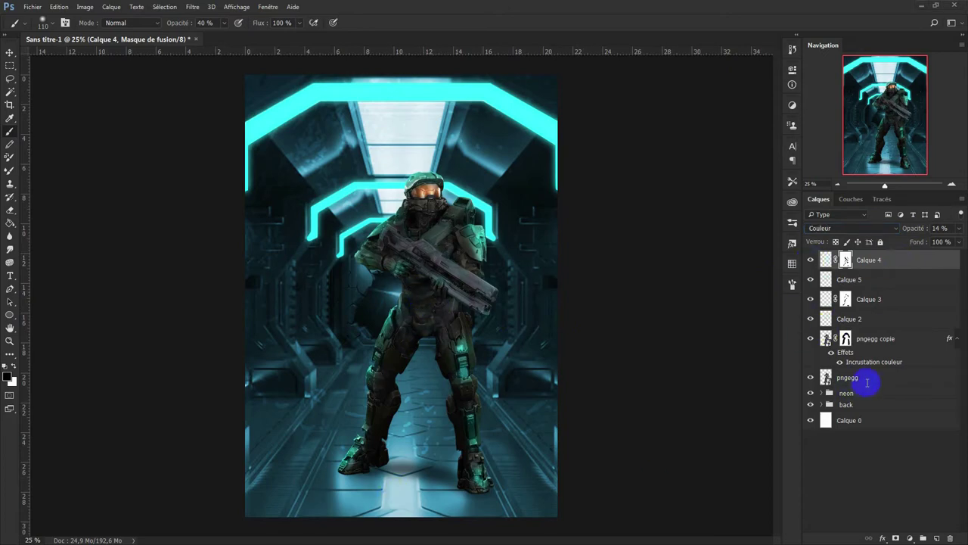
left_click(923, 537, "ctrl")
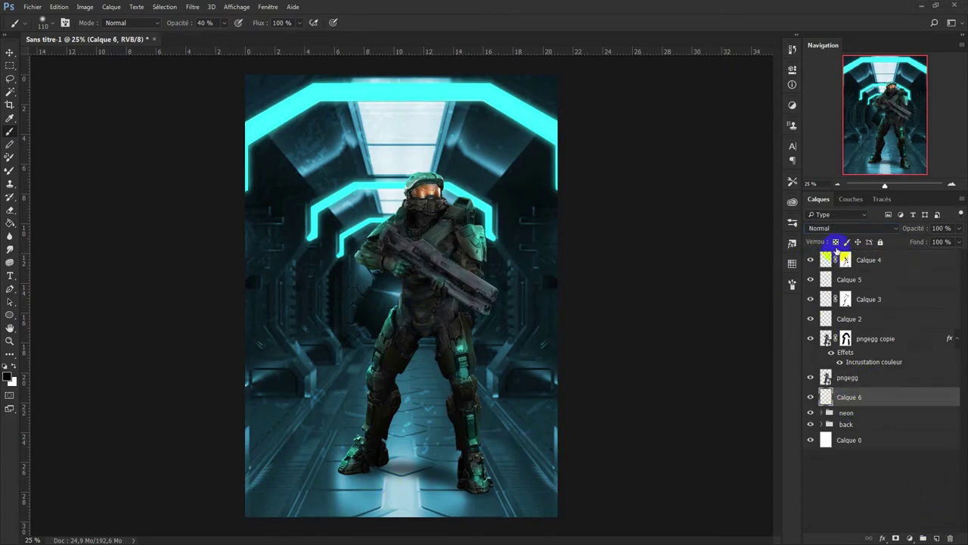
mouse_move(378, 484)
left_mouse_down()
mouse_move(453, 492)
mouse_move(341, 468)
left_mouse_up()
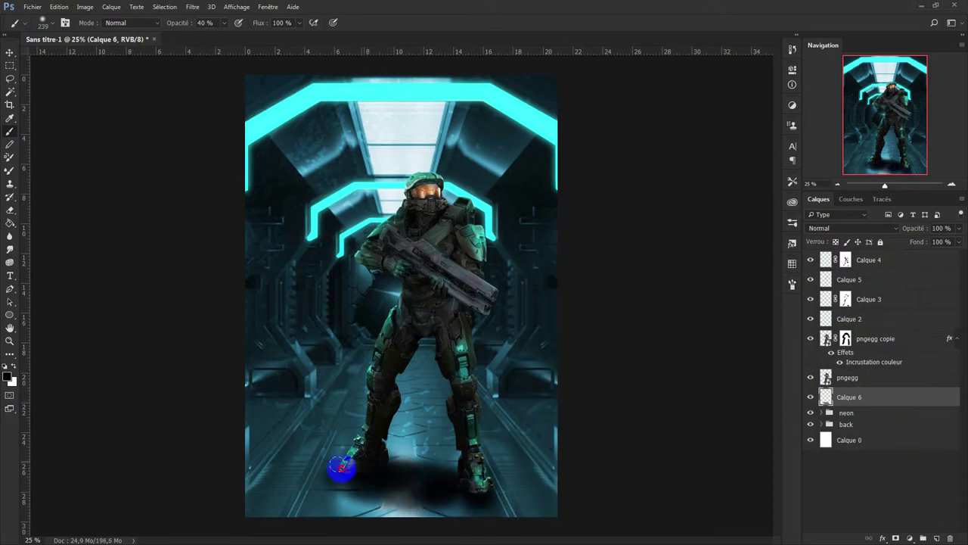
left_click(897, 227)
left_click_drag(915, 228, 910, 231)
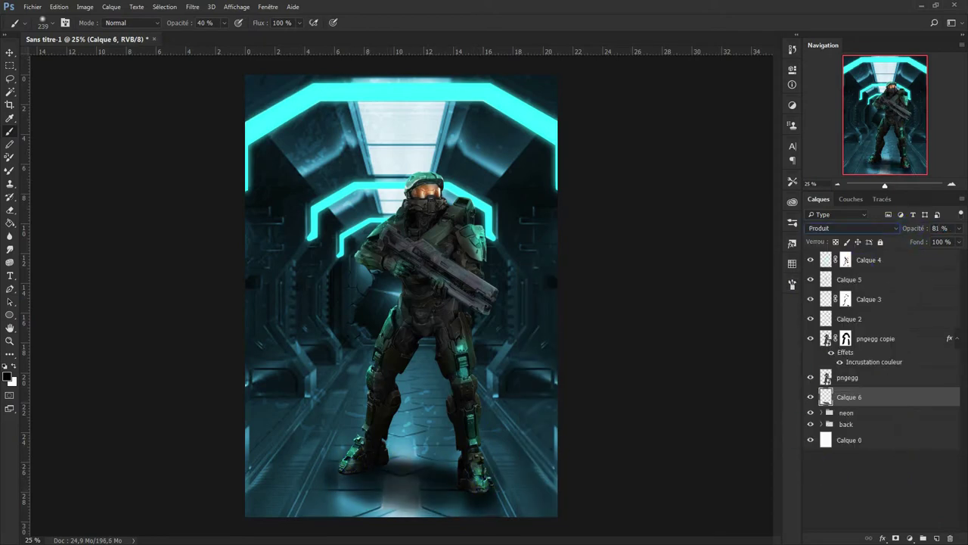
left_click(863, 260, "shift")
left_click_drag(862, 260, 923, 538)
double_click(852, 257)
Step: Distort the ECLAIRE lightning onto the right edge and fill it cyan on a new layer
type("hom")
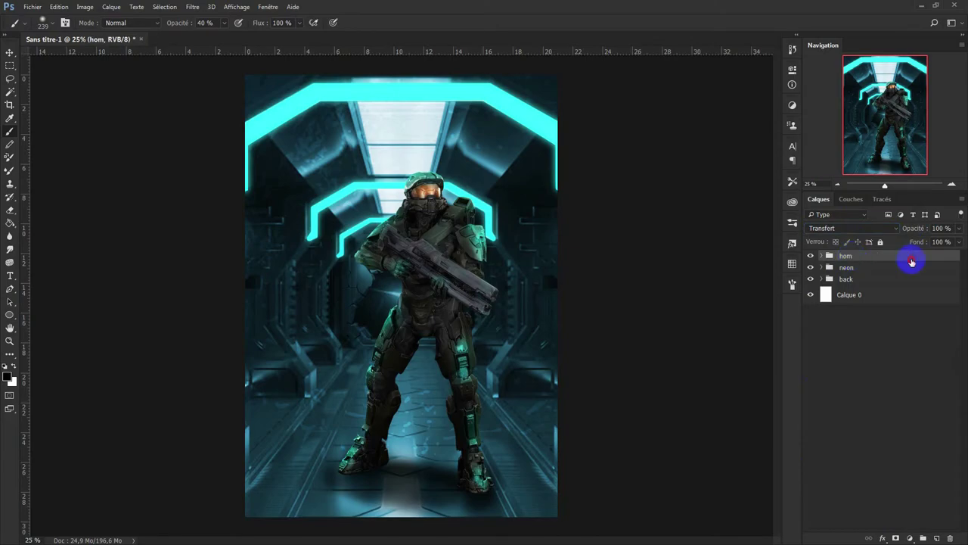
mouse_move(542, 171)
left_mouse_down()
mouse_move(767, 144)
mouse_move(616, 283)
mouse_move(370, 252)
mouse_move(688, 250)
left_mouse_up()
key("Return")
left_click(936, 537)
left_click(825, 279, "ctrl")
key("i")
left_click(270, 114)
key("g")
key("alt+BackSpace")
key("ctrl+d")
Step: Blend the cyan lightning in Incrustation, add an Eclaircir copy, and group the layers
left_click(870, 228)
left_click(835, 356)
key("ctrl+j")
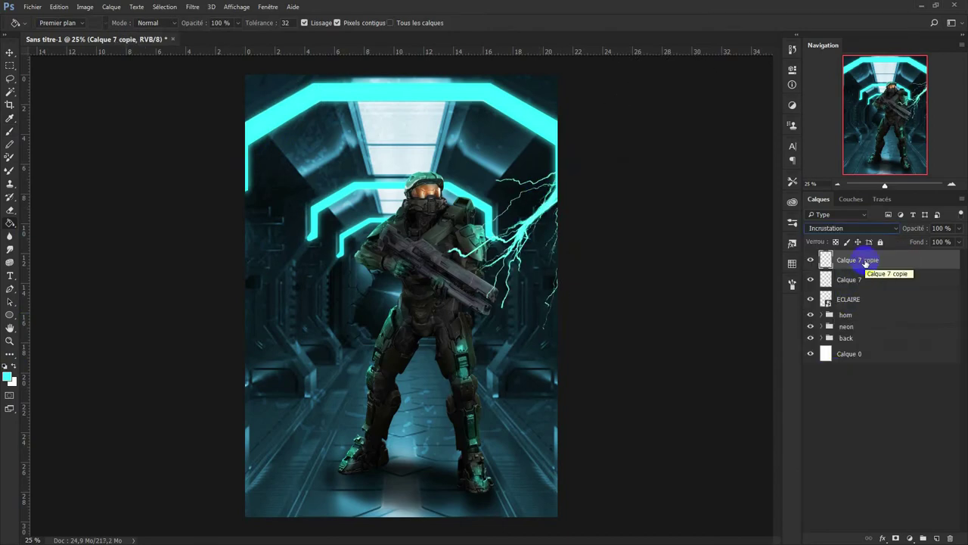
key("shift+alt+w")
left_click(892, 233)
left_click(829, 305)
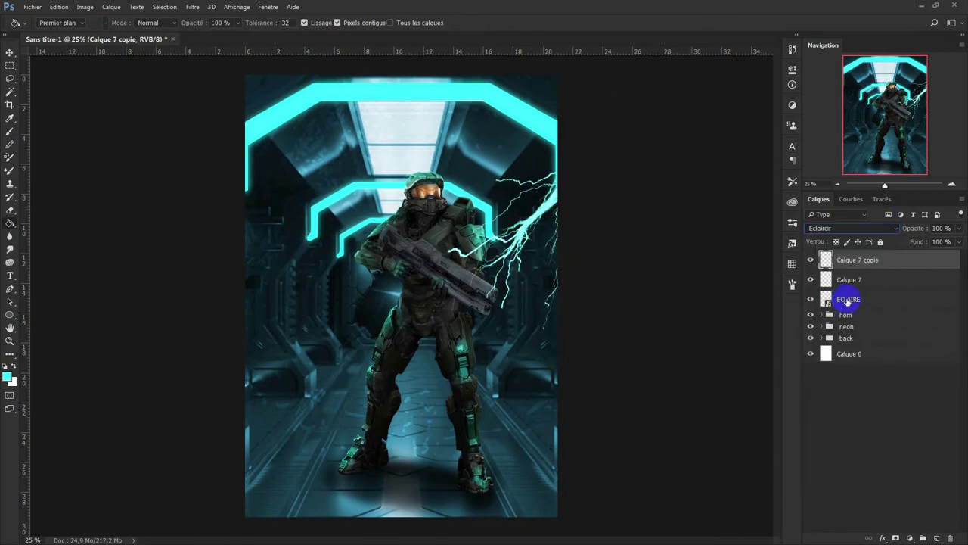
left_click(847, 300, "shift")
key("ctrl+g")
Step: Duplicate the lightning group, flip it horizontally onto the left side and refill it cyan
key("ctrl+j")
key("ctrl+t")
right_click(508, 249)
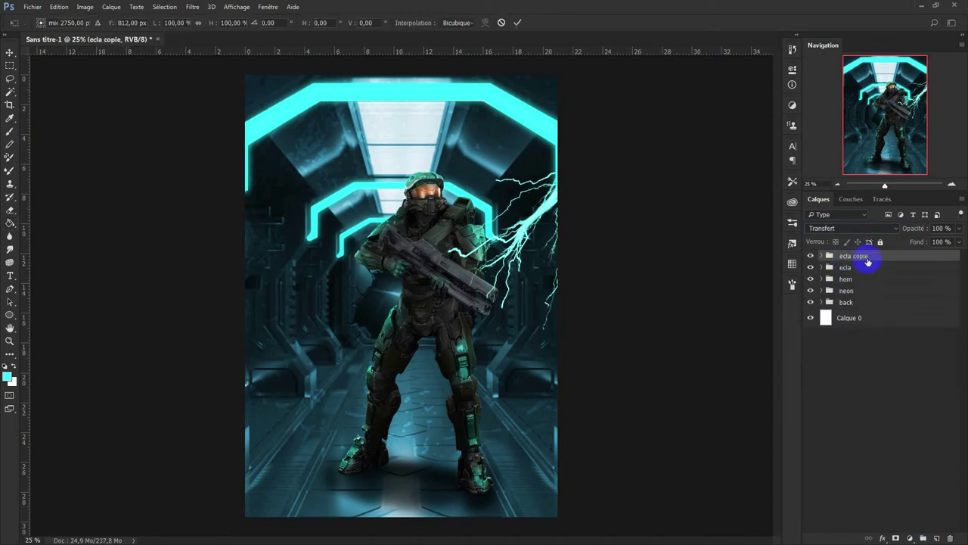
left_click(560, 402)
left_click_drag(159, 212, 449, 244)
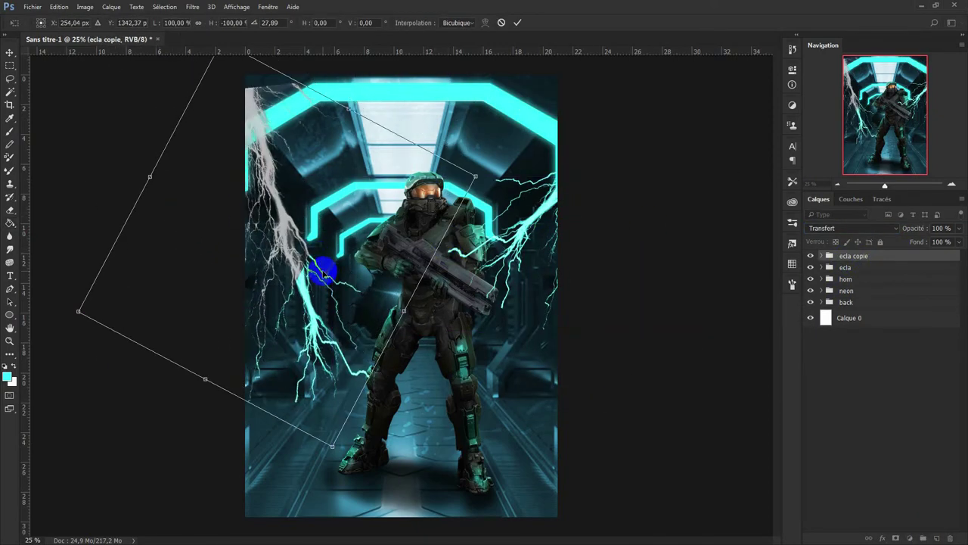
key("Return")
left_click(823, 257)
left_click(833, 312, "ctrl")
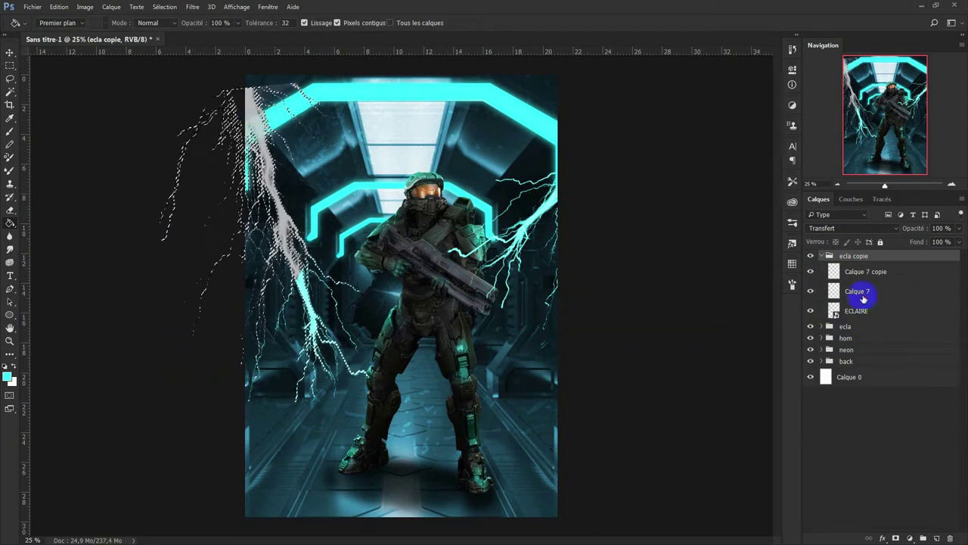
left_click(872, 277)
left_click(253, 123)
left_click(253, 140)
key("ctrl+d")
Step: Move the left lightning group higher up the left side of the corridor
key("ctrl+t")
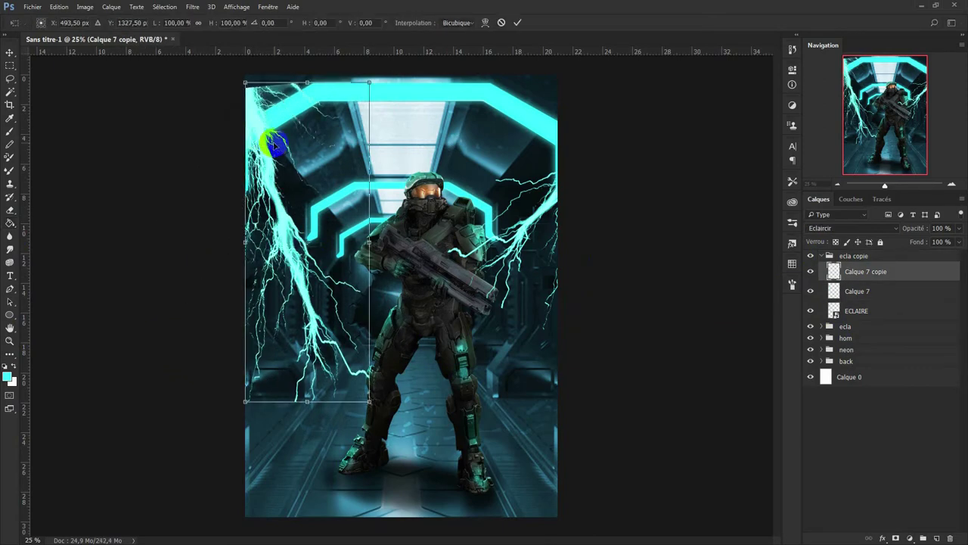
key("Return")
left_click(823, 256)
left_click(857, 256)
key("ctrl+t")
mouse_move(327, 350)
left_mouse_down()
mouse_move(309, 275)
mouse_move(313, 340)
mouse_move(285, 376)
left_mouse_up()
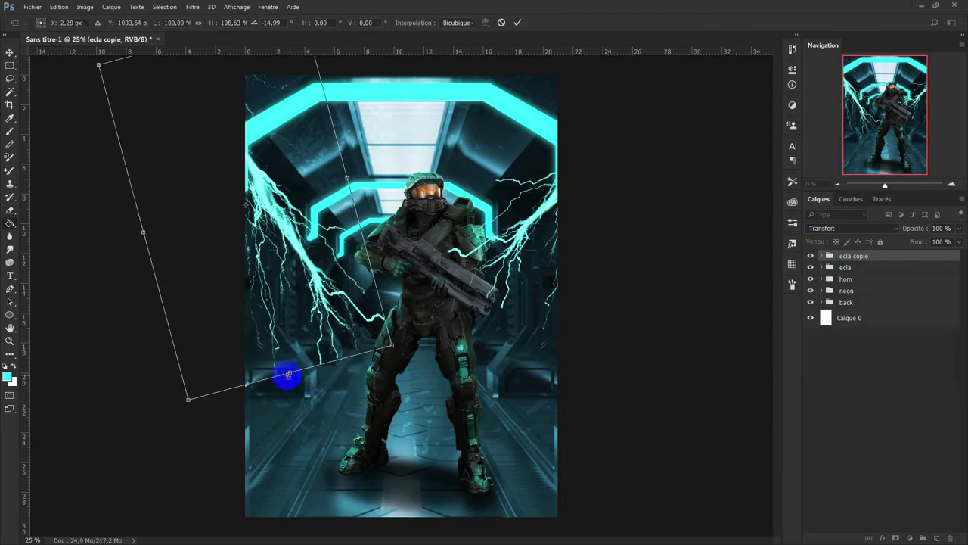
key("Return")
Step: Set both lightning groups to 86% opacity and group them as ecla beneath hom
left_click(875, 269, "shift")
left_click_drag(921, 229, 913, 230)
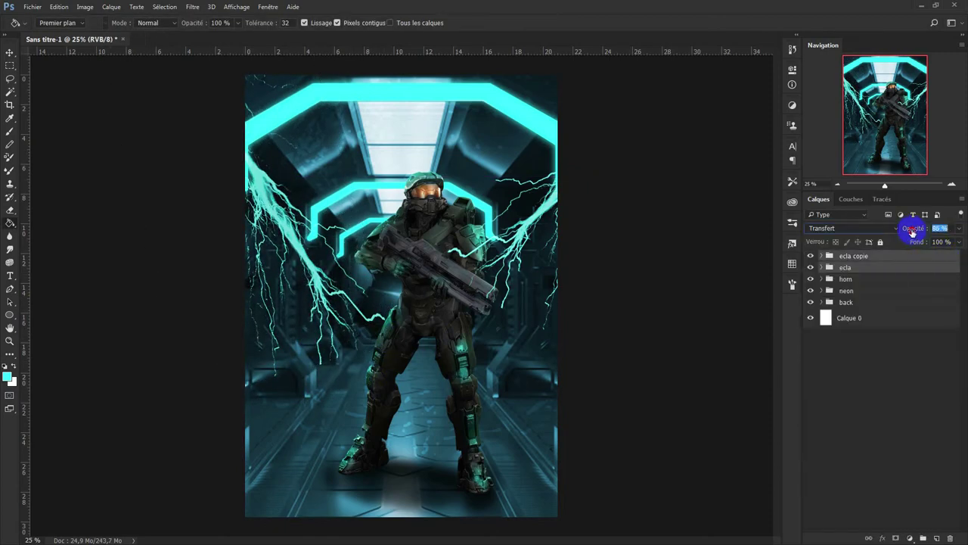
left_click(905, 538)
double_click(850, 256)
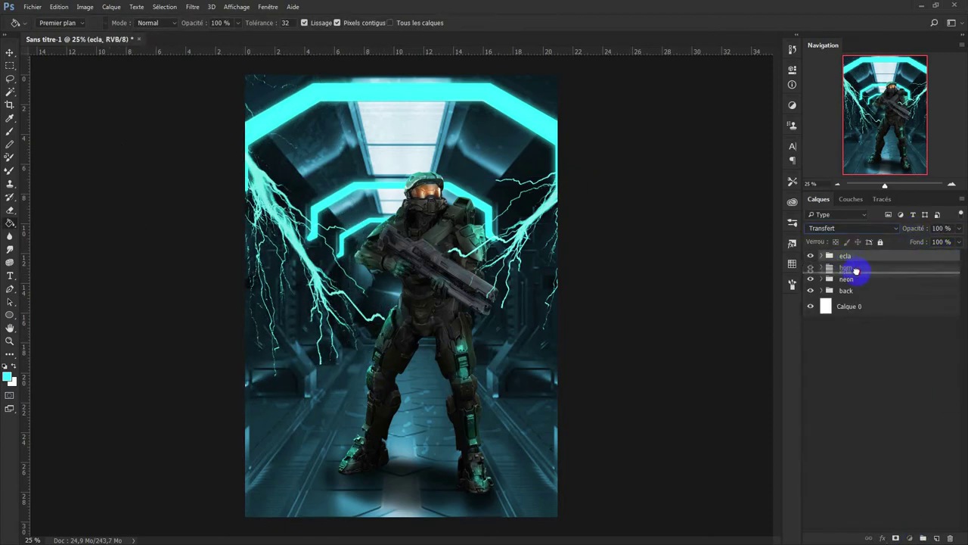
left_click_drag(855, 271, 816, 277)
key("ctrl+g")
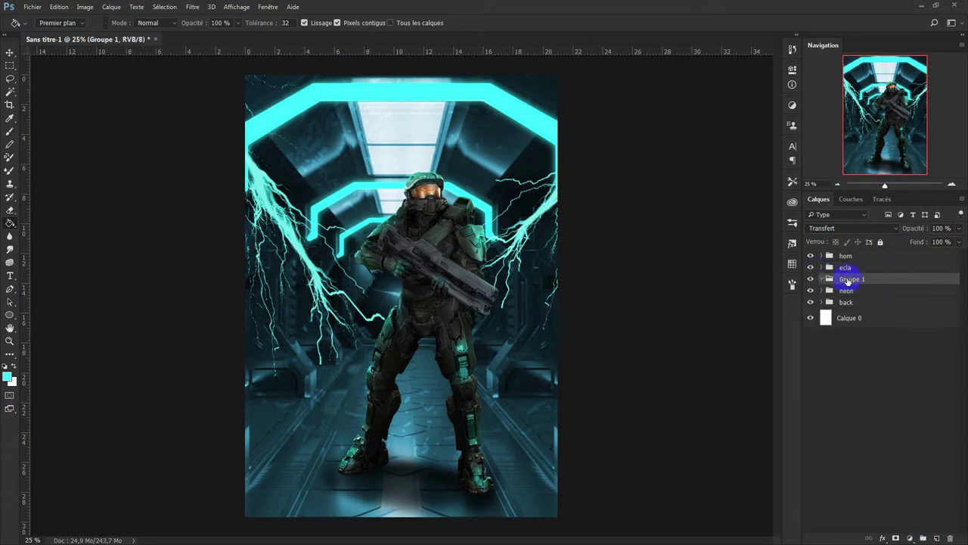
Step: Name the group alo, add a new layer inside it, and pick the glowing ring brush
key("Return")
key("ctrl+shift+alt+n")
key("b")
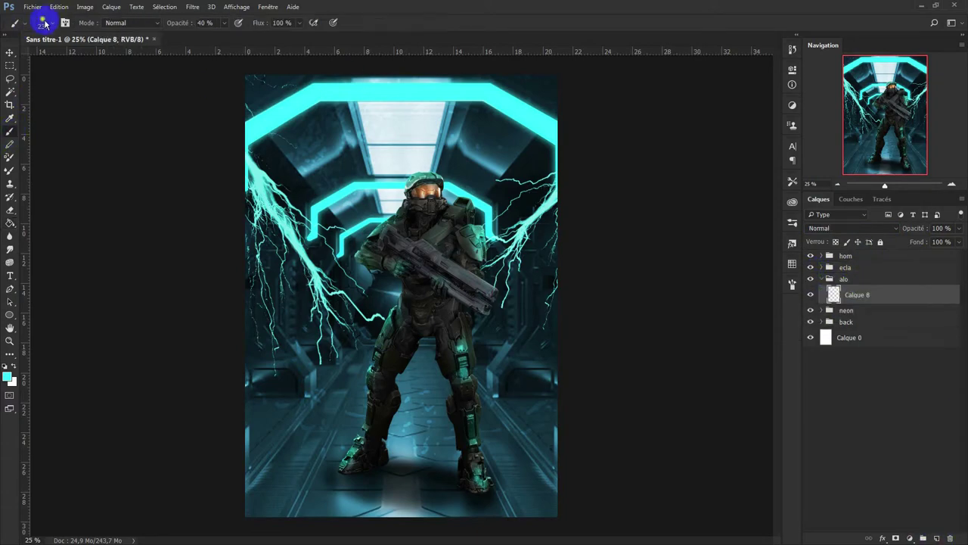
left_click(44, 24)
scroll(752, 339, "down", 5)
double_click(519, 438)
Step: Stamp the glowing ring centred on the soldier, retrying the placement until it fits
left_click(409, 346)
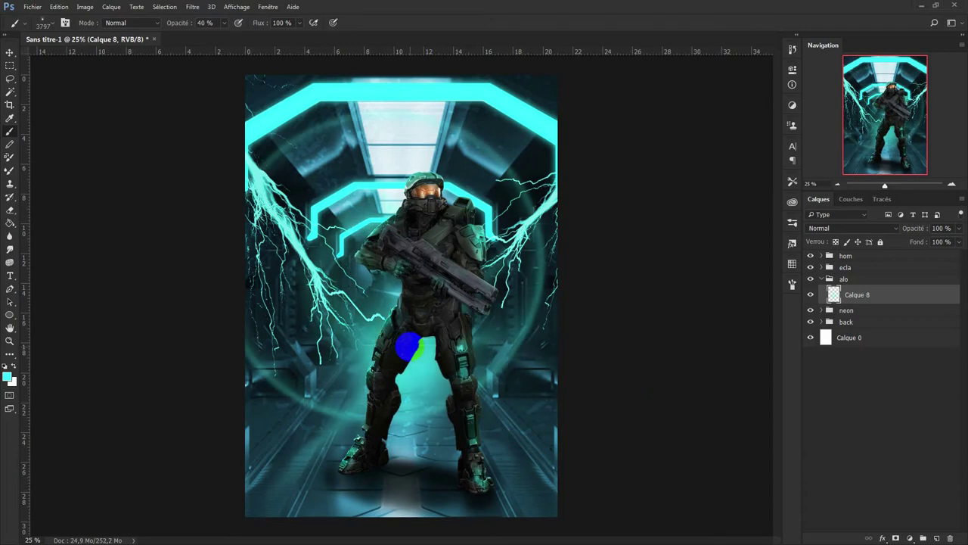
key("ctrl+z")
key("ctrl+shift+bracketright")
left_click(406, 341)
key("ctrl+z")
left_click(421, 382)
key("ctrl+z")
left_click(408, 360)
Step: Nudge the ring into position and apply a Gaussian blur to it
key("ctrl+t")
left_click_drag(501, 310, 502, 283)
key("Return")
left_click(192, 7)
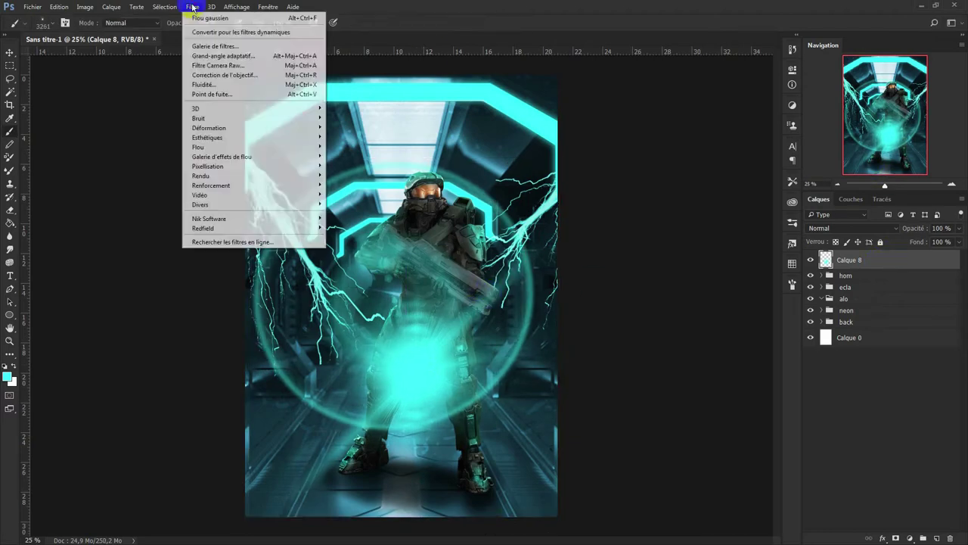
left_click(356, 186)
left_click(682, 92)
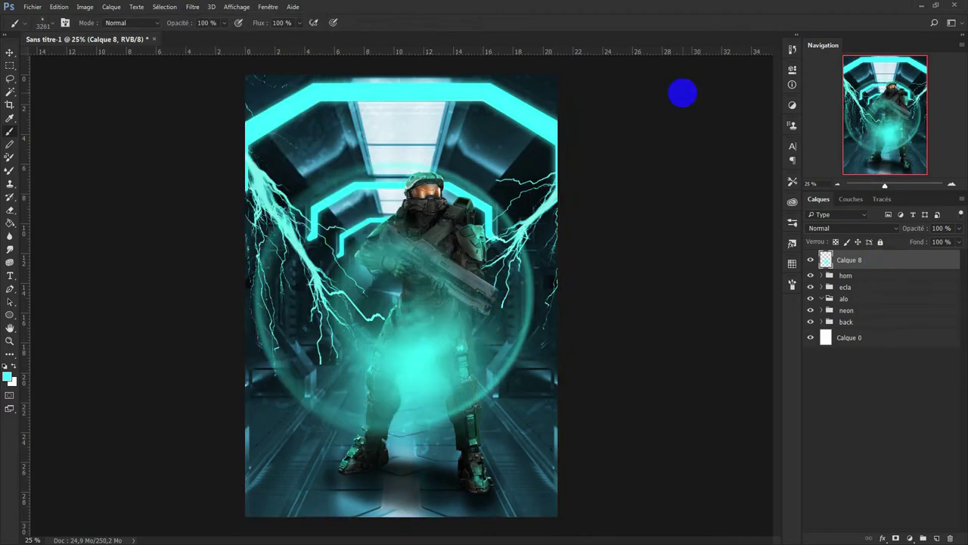
Step: Move the ring behind the soldier, enlarge it to 114%, and blend with Densité linéaire
left_click_drag(890, 259, 852, 307)
key("ctrl+t")
left_click_drag(558, 74, 633, 33)
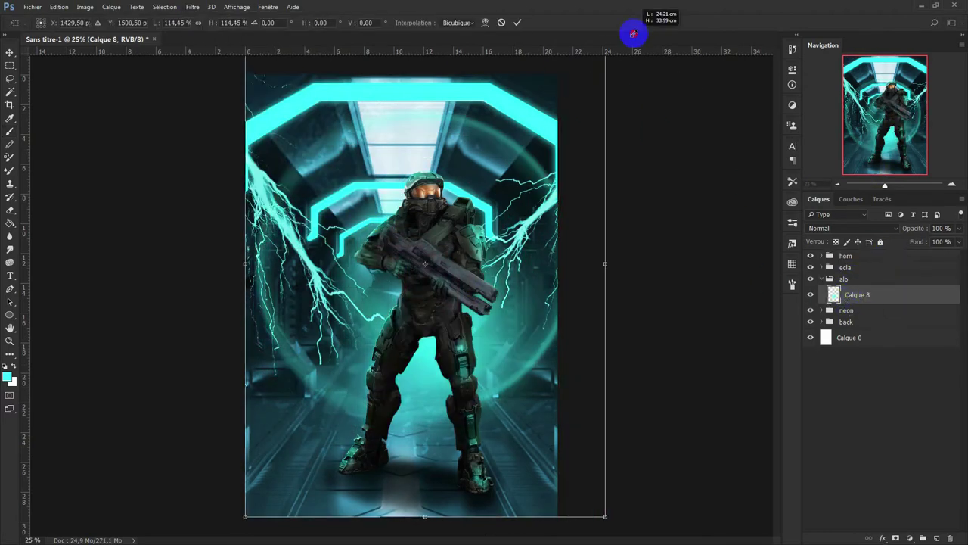
key("Return")
left_click(893, 229)
left_click(820, 350)
left_click(898, 231)
left_click(832, 239)
Step: Duplicate the ring, Gaussian-blur the copy, and lower the original ring to 40% opacity
key("ctrl+j")
left_click(193, 6)
left_click(259, 147)
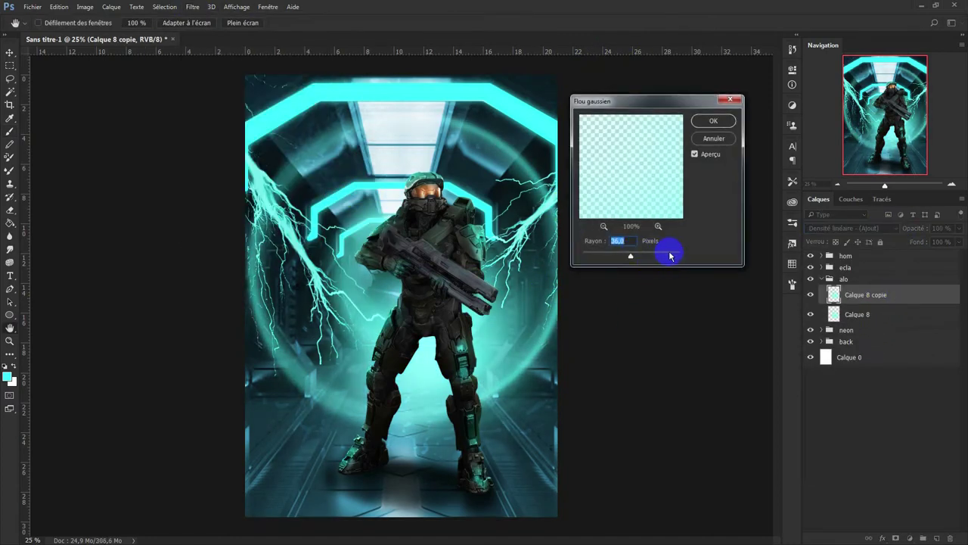
left_click(726, 140)
left_click(870, 228)
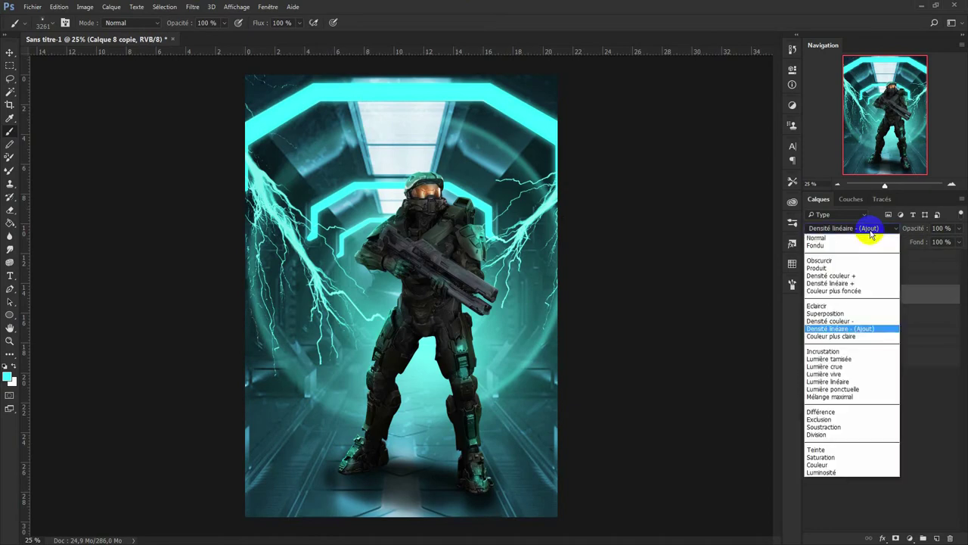
left_click(869, 307)
left_click_drag(915, 228, 893, 235)
Step: Add a new empty layer above the ring copy for brush strokes
key("ctrl+shift+alt+n")
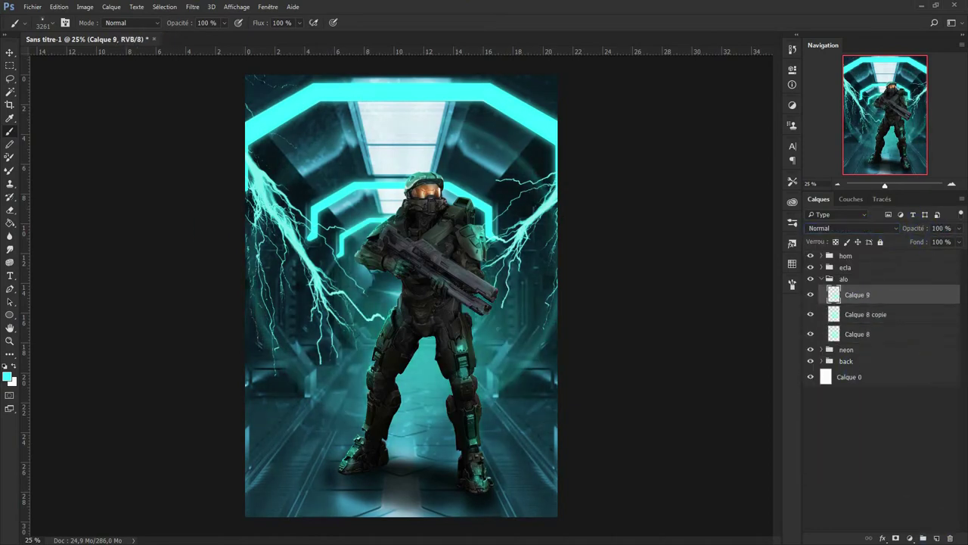
left_click(43, 23)
scroll(46, 99, "up", 10)
Step: Paint two white diagonal streaks across the poster on Calque 9
left_click(789, 458)
left_click(792, 285)
left_click(13, 365)
left_click_drag(559, 151, 270, 488)
left_click_drag(249, 113, 560, 424)
Step: Apply Flou gaussien to the white streaks and blend them with Incrustation
left_click(192, 7)
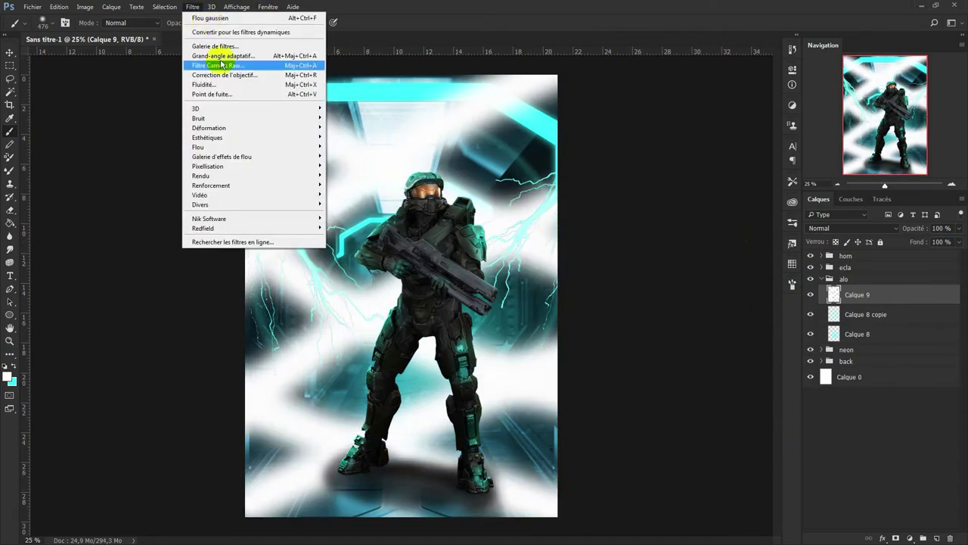
left_click(356, 217)
left_click(616, 205)
left_click(853, 228)
left_click(845, 349)
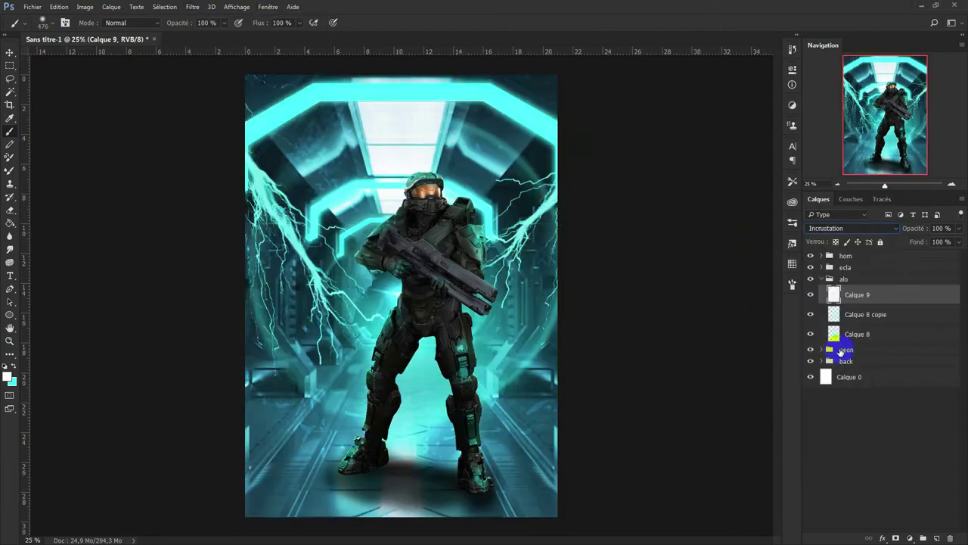
Step: Give the streaks an Ombre interne with 17% Bruit and switch them to Produit blending
double_click(900, 297)
left_click(563, 141)
left_click(503, 137)
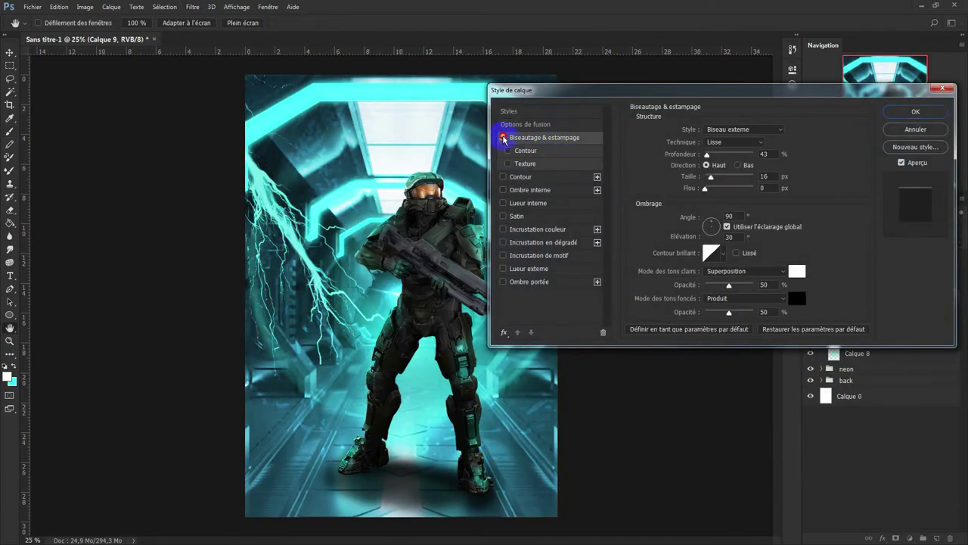
left_click(529, 189)
left_click_drag(713, 247, 696, 249)
left_click(915, 111)
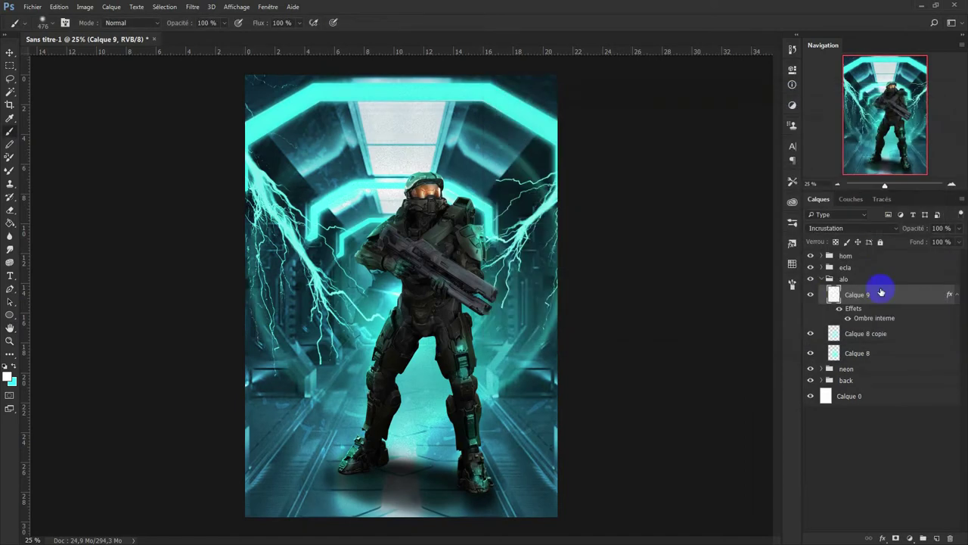
left_click(853, 228)
left_click(847, 266)
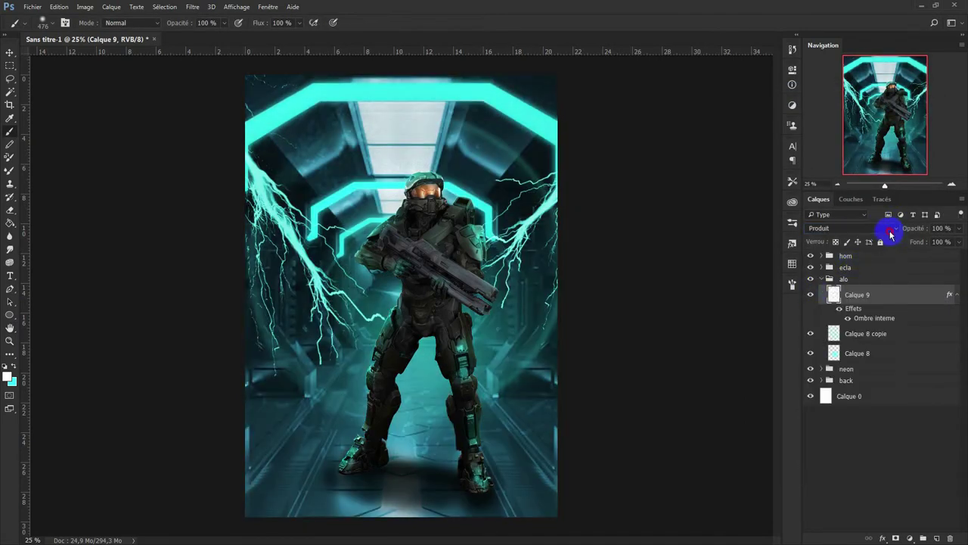
Step: Blend the blurred ring copy with Incrustation at 75% opacity
left_click(891, 227)
left_click(853, 352)
key("alt+bracketleft")
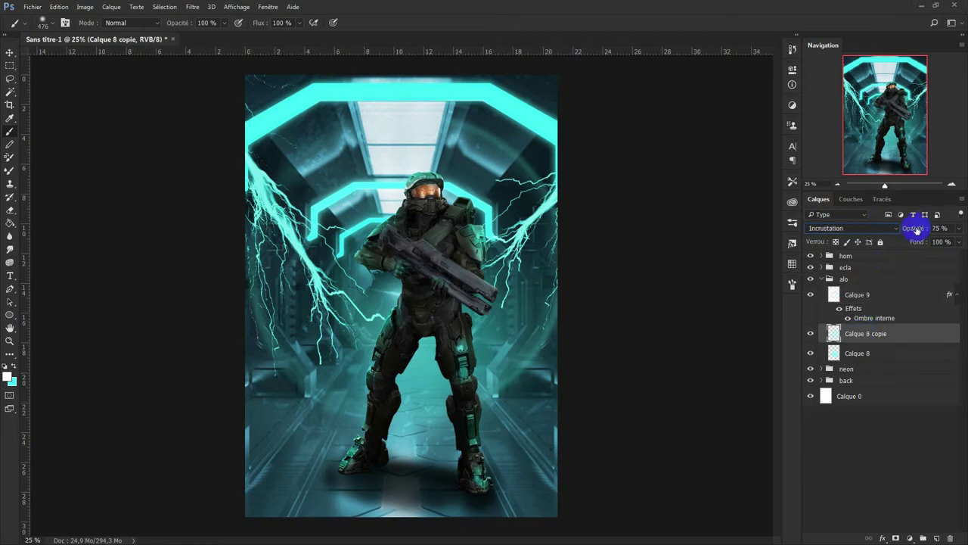
key("alt+bracketleft")
Step: Add a noisy inner shadow to the ring layer and create the eclat group above the lightning
double_click(922, 353)
left_click(503, 190)
left_click_drag(697, 250, 718, 250)
left_click(916, 111)
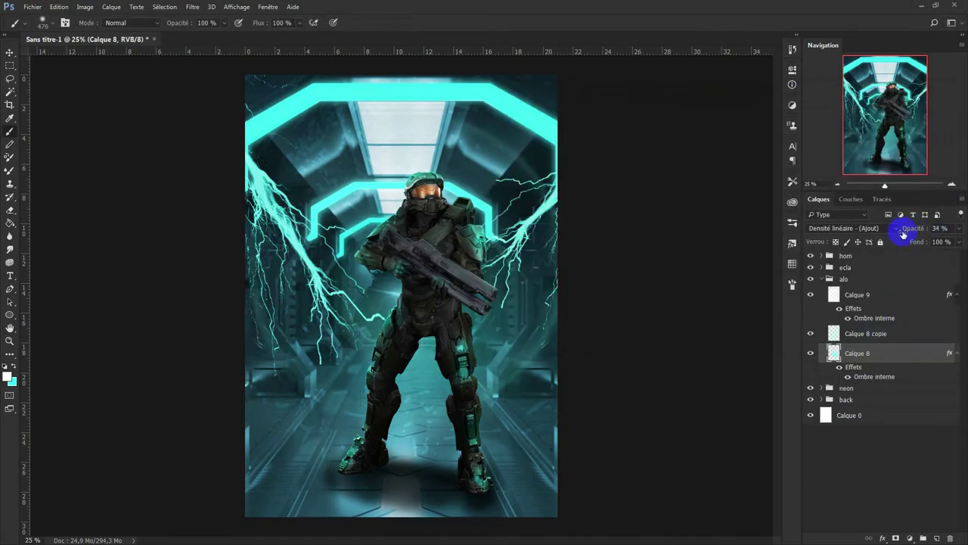
left_click(922, 538)
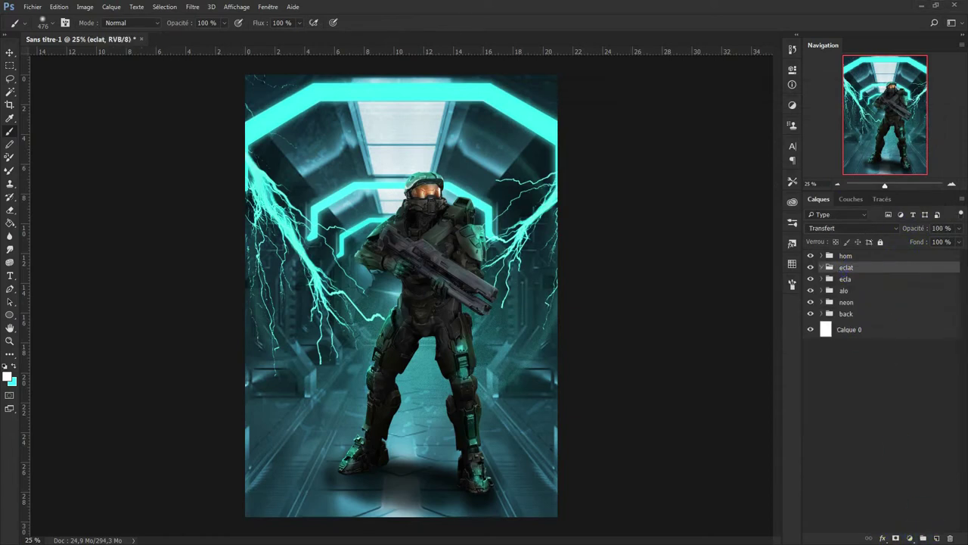
Step: Rotate the shattered-glass image to portrait and scale it to cover the poster
left_click_drag(497, 147, 536, 91)
left_click_drag(318, 492, 238, 514)
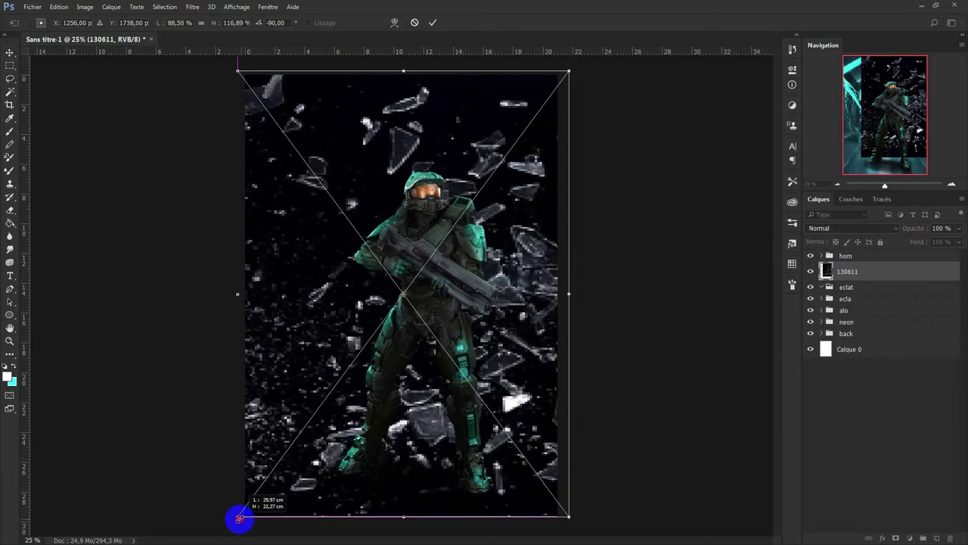
key("Return")
right_click(934, 273)
Step: Remove the glass image's black background via Color Range and lower the layer to 56% opacity
left_click(192, 7)
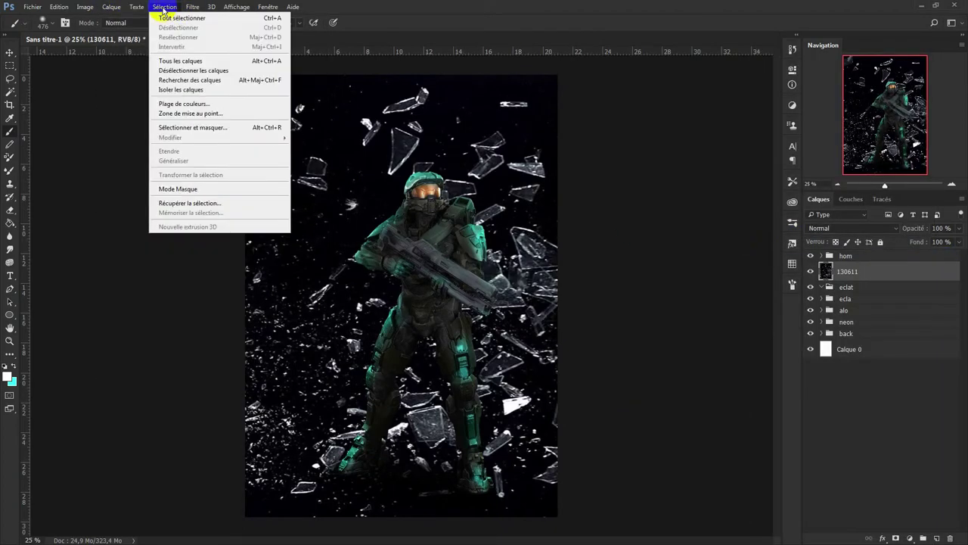
left_click(189, 220)
left_click(356, 135)
left_click_drag(493, 82, 701, 92)
left_click_drag(631, 152, 642, 151)
left_click(782, 117)
key("Delete")
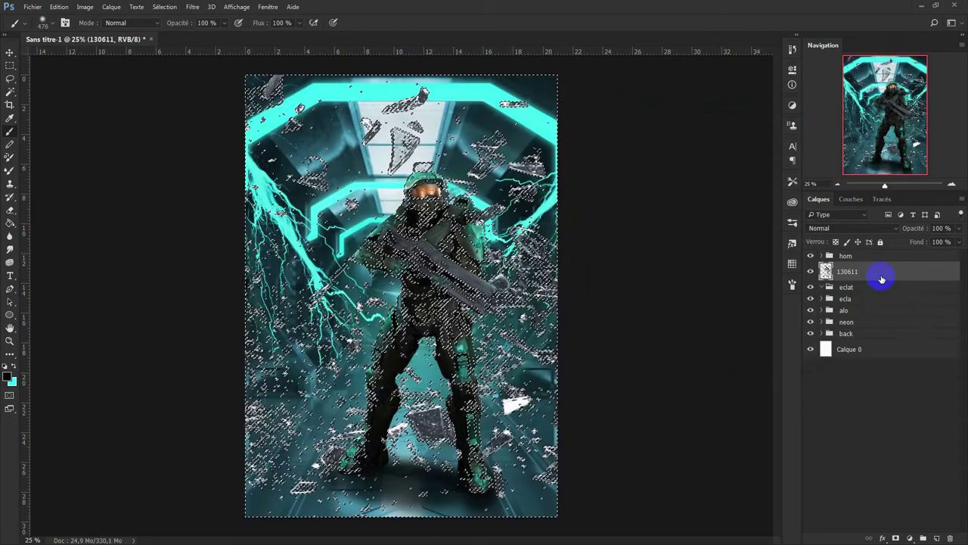
scroll(882, 226, "down", 12)
key("ctrl+d")
left_click_drag(912, 228, 897, 231)
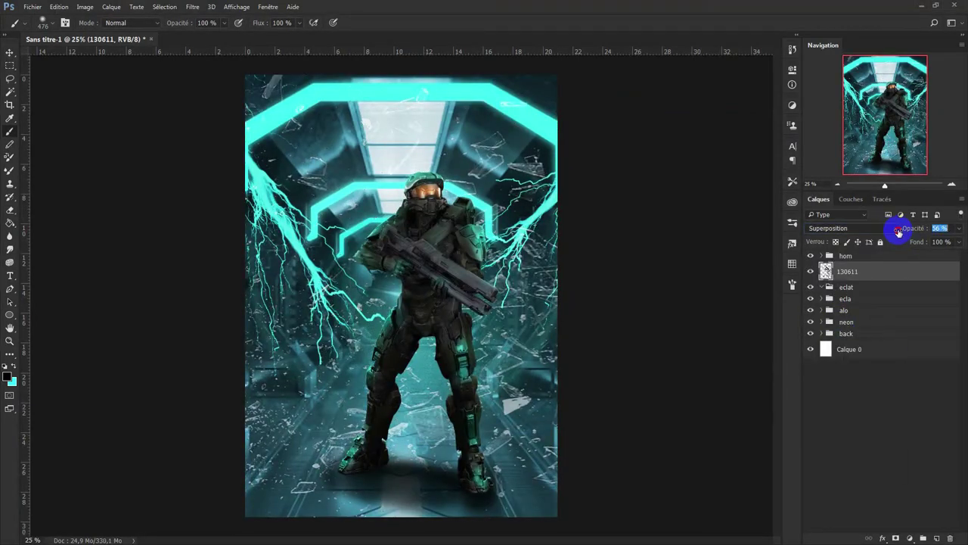
Step: Add a colour overlay style to the 130611 shard layer
double_click(944, 292)
left_click(530, 231)
left_click(778, 131)
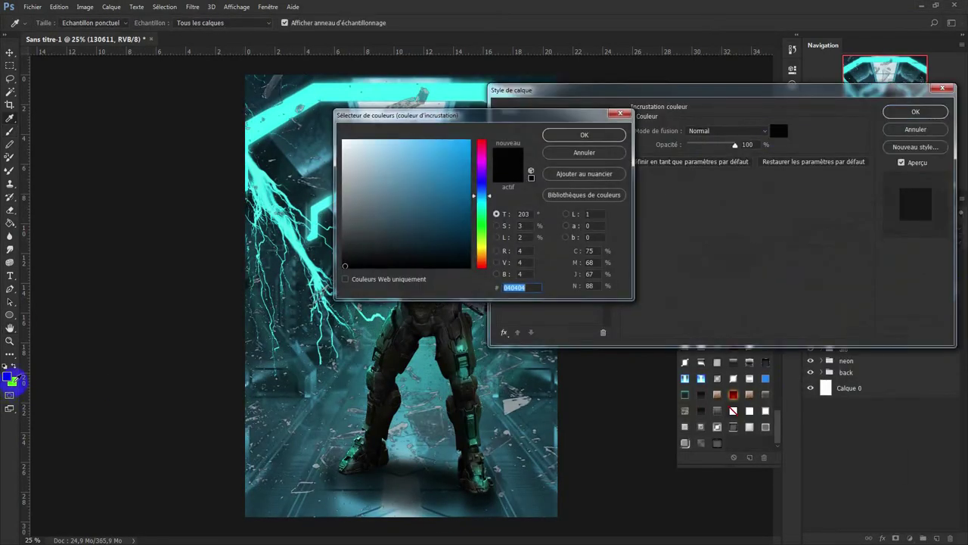
left_click(366, 142)
left_click(584, 135)
left_click(915, 111)
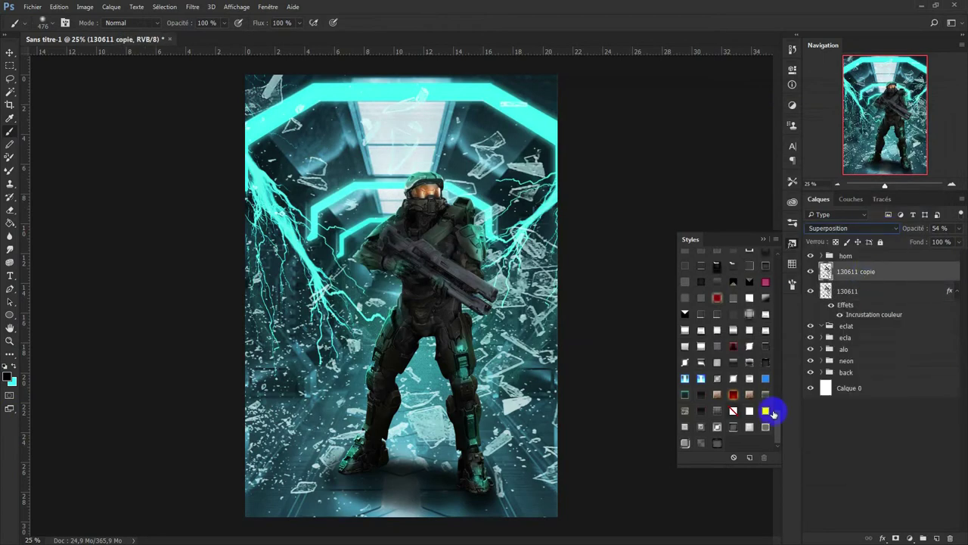
Step: Style the shard copy, rasterize its effects, and try Incrustation and other blend modes
left_click(735, 277)
right_click(897, 270)
left_click(696, 205)
left_click(882, 228)
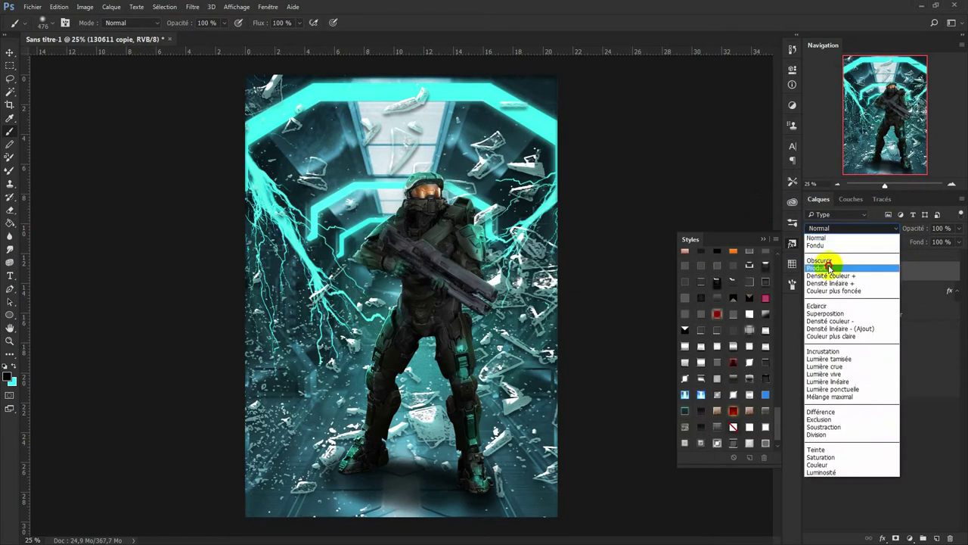
left_click(824, 349)
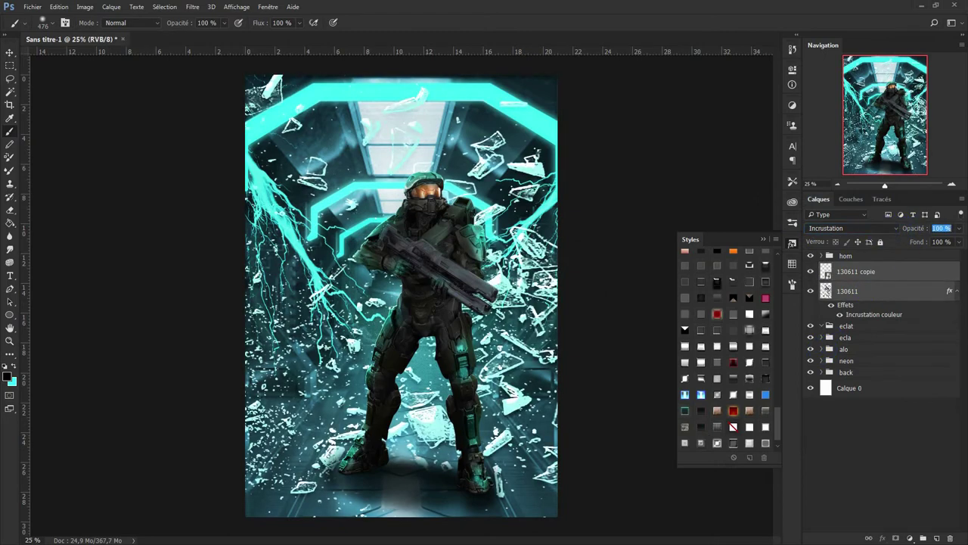
left_click(943, 227)
type("0")
left_click(829, 228)
left_click(827, 257)
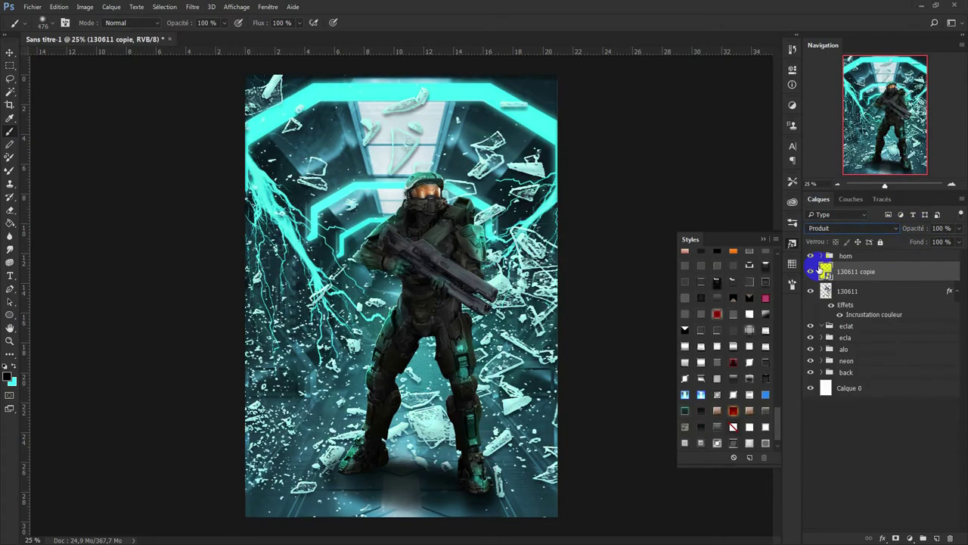
Step: Set the 130611 copie layer to Eclaircir blending at 27% opacity
left_click(842, 292)
left_click(862, 271)
left_click(847, 227)
left_click(817, 305)
left_click_drag(918, 224, 882, 231)
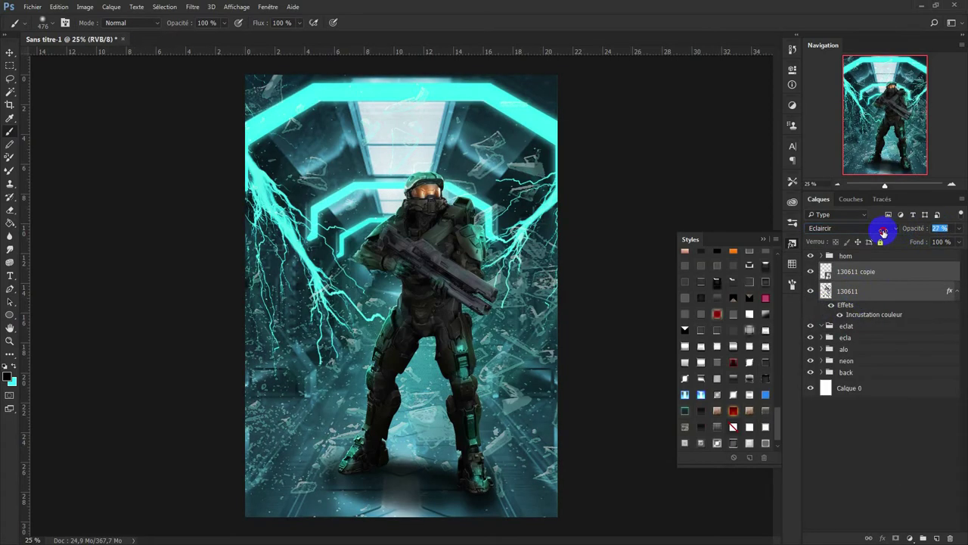
Step: Tint the shard copy with a pale cyan colour overlay
double_click(909, 267)
left_click(541, 222)
left_click_drag(670, 97, 734, 100)
left_click(846, 126)
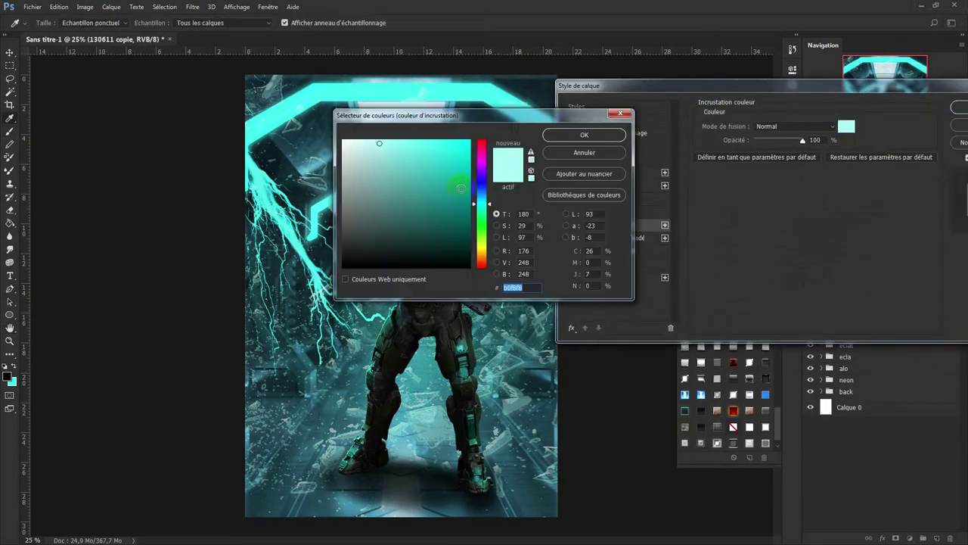
left_click(572, 133)
key("Return")
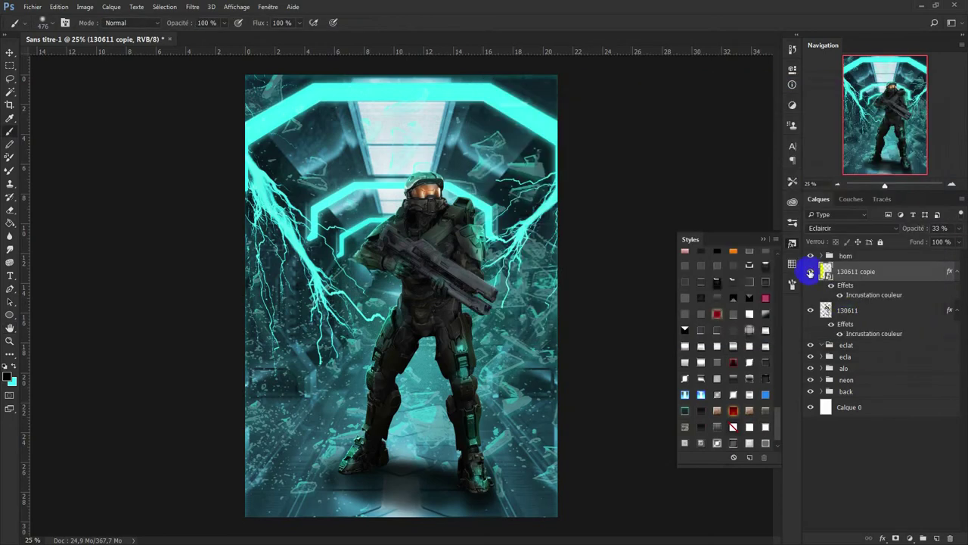
Step: Merge the two shard layers and return the merged layer to Normal blending after trying Couleur
key("ctrl+alt+z")
key("ctrl+alt+z")
key("ctrl+alt+z")
key("ctrl+alt+z")
left_click(881, 225)
left_click(837, 468)
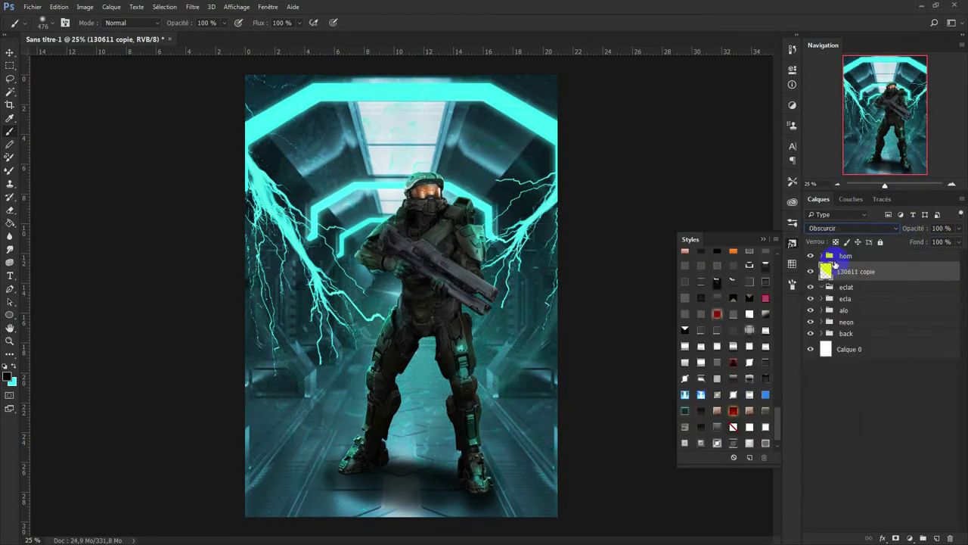
left_click(851, 228)
left_click(854, 361)
left_click(851, 228)
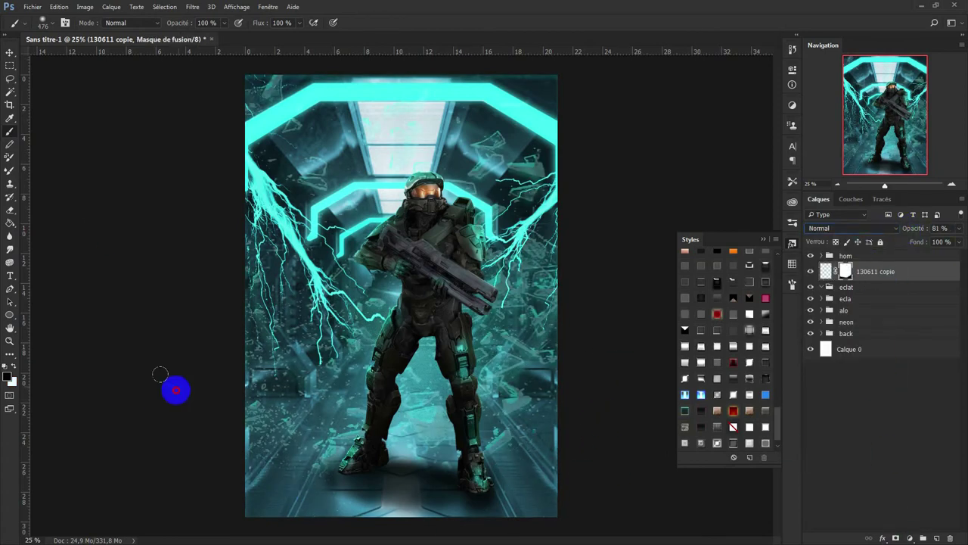
left_click(10, 52)
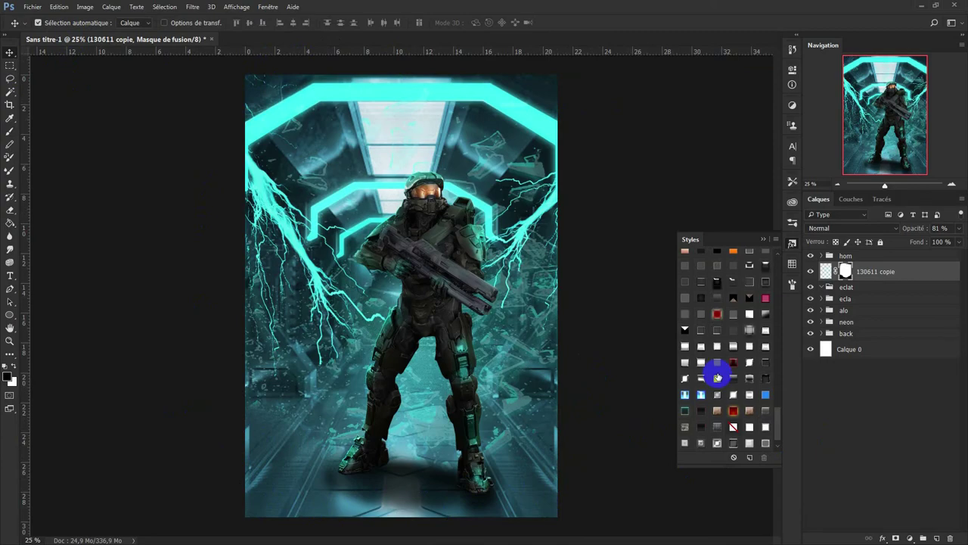
Step: Place texture layer 00 over the whole canvas and drop out its brightest tones with Blend If 153
mouse_move(453, 264)
left_mouse_down()
mouse_move(518, 447)
mouse_move(519, 143)
mouse_move(558, 74)
left_mouse_up()
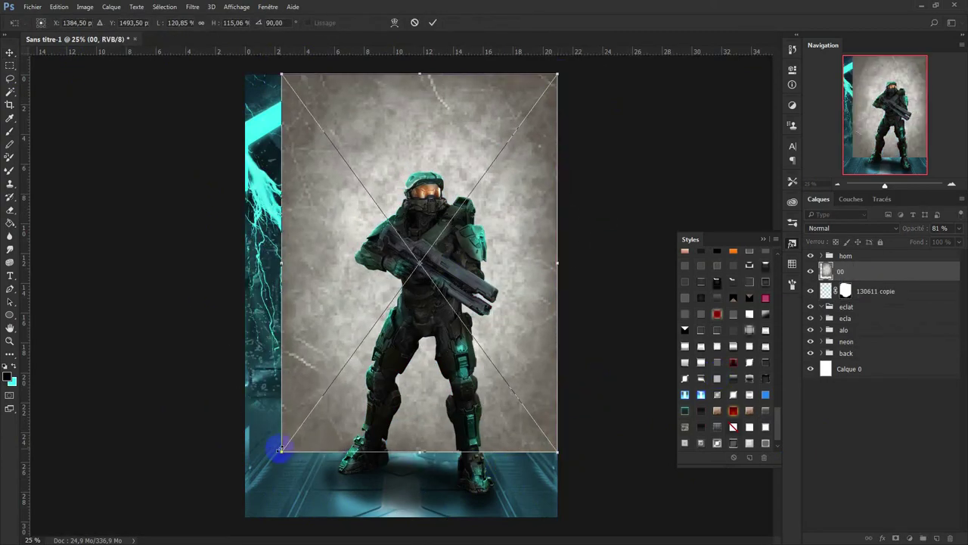
left_click_drag(268, 449, 225, 521)
double_click(353, 471)
double_click(847, 269)
left_click_drag(745, 275, 676, 275)
left_click(900, 104)
Step: Blend texture layer 00 in Produit at 75% opacity
left_click(851, 228)
left_click(816, 267)
left_click(851, 228)
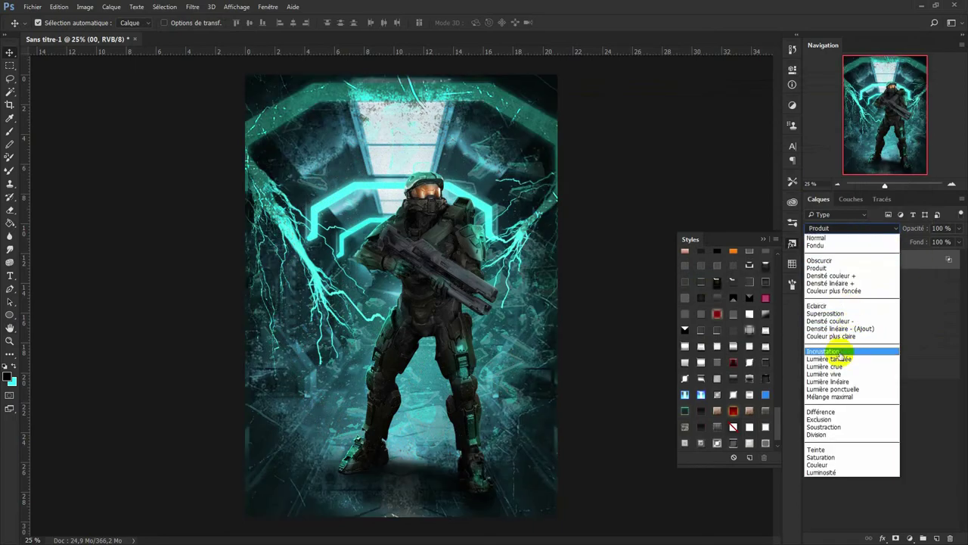
left_click(839, 268)
left_click_drag(919, 228, 906, 231)
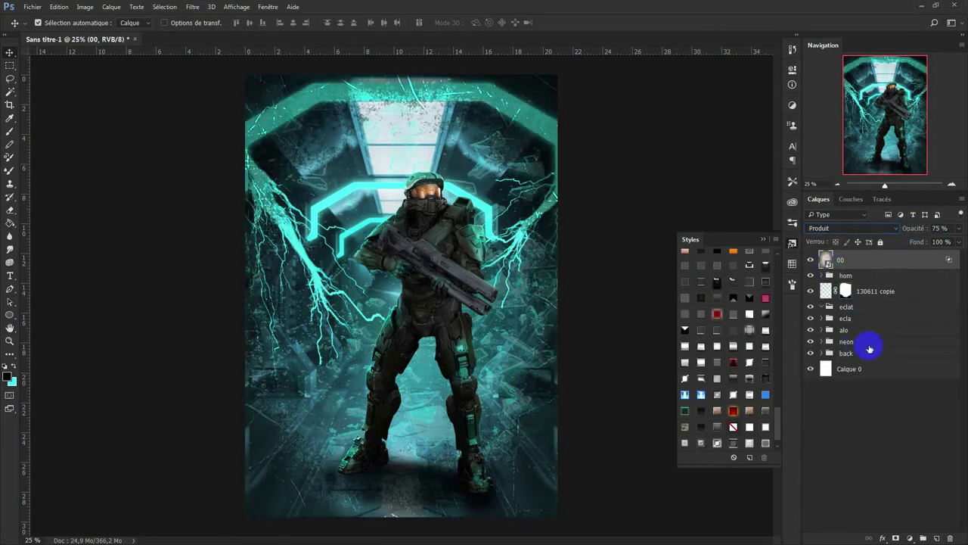
Step: Rotate the ecla copie 2 lightning about -30°
left_click(839, 318)
left_click(860, 330)
key("ctrl+t")
mouse_move(292, 464)
left_mouse_down()
mouse_move(447, 497)
mouse_move(294, 505)
left_mouse_up()
key("Return")
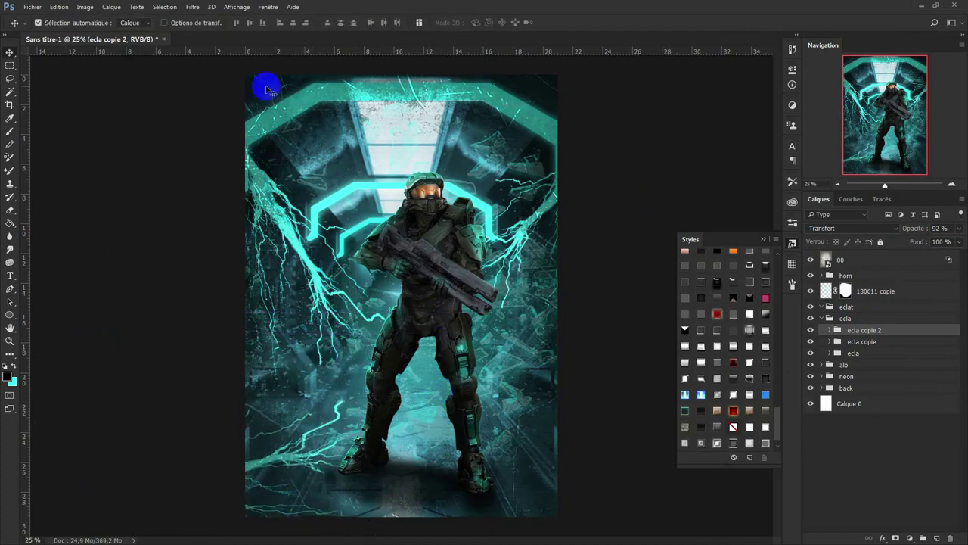
Step: Try shifting the hom soldier group to the right, then undo the move
left_click(864, 276)
key("ctrl+t")
left_click_drag(449, 303, 612, 305)
key("ctrl+z")
key("Return")
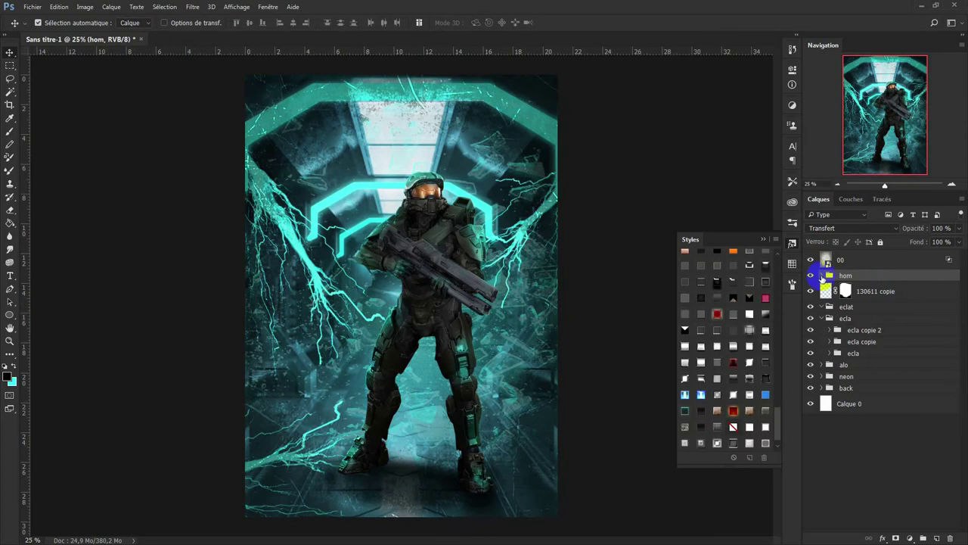
Step: Shift armour layers Calque 4 to Calque 6 in the hom group 0.98 cm right
left_click(821, 275)
left_click(865, 429)
left_click(855, 290, "shift")
key("ctrl+t")
mouse_move(452, 263)
left_mouse_down()
mouse_move(618, 270)
mouse_move(461, 255)
mouse_move(449, 262)
left_mouse_up()
key("Return")
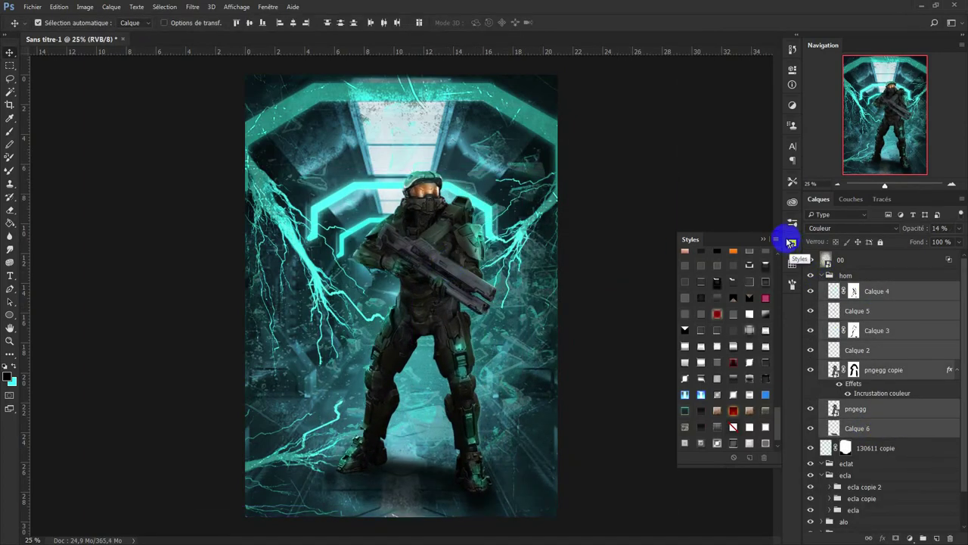
Step: Toggle group and shard layer visibility to inspect, then open the 130611 copie mask options
left_click(840, 276)
left_click(822, 275)
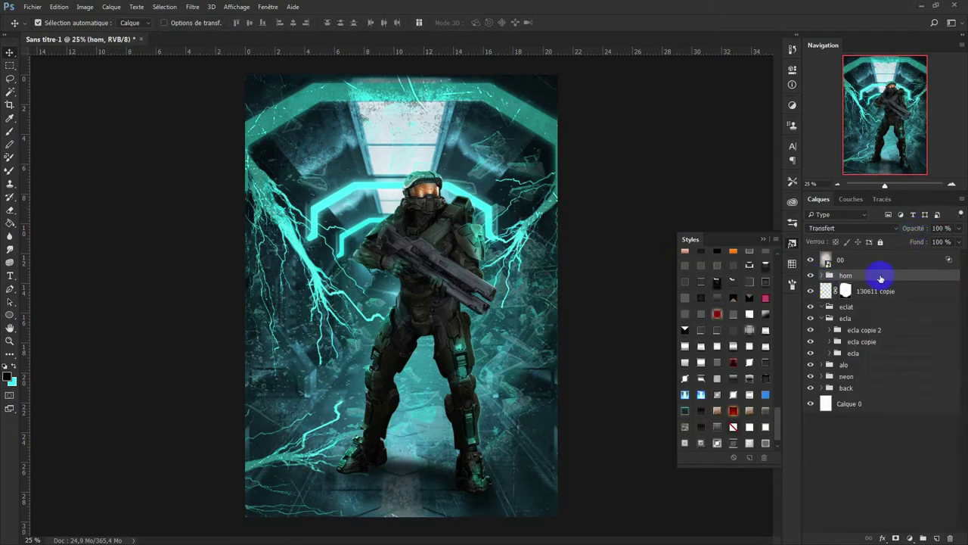
left_click(810, 319)
left_click(810, 319)
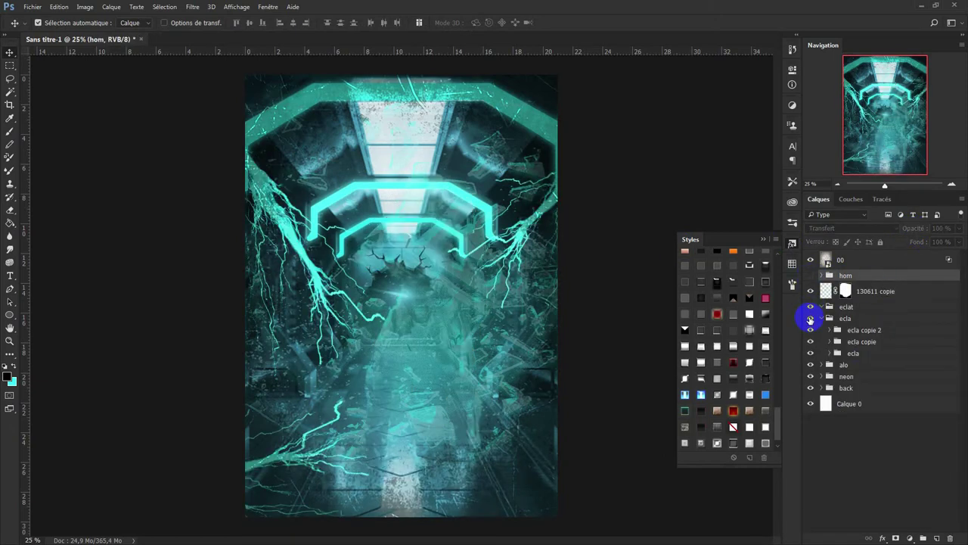
left_click(810, 330)
left_click(810, 352)
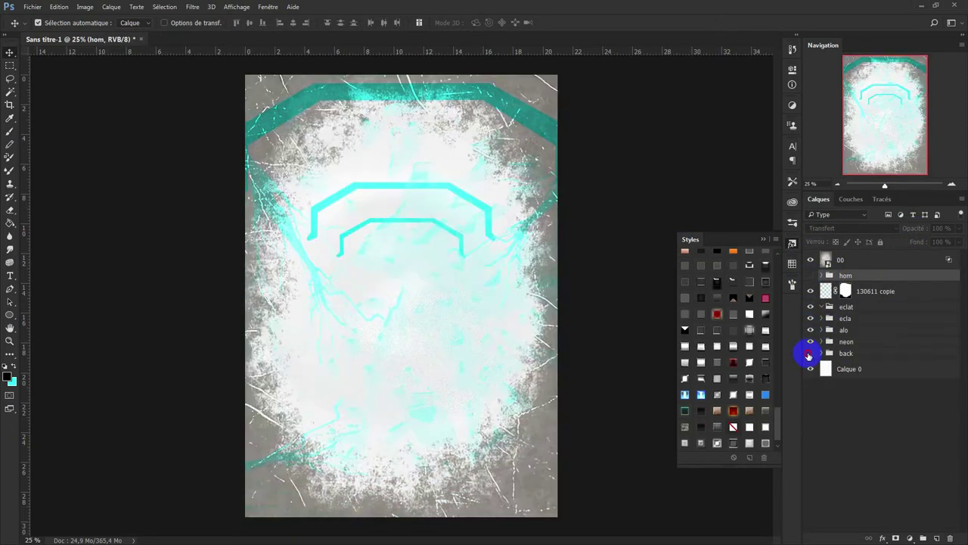
left_click(810, 290)
left_click(810, 290)
left_click(810, 290)
right_click(845, 290)
Step: Disable the shard layer's mask and move the hom soldier group up and right
left_click(841, 296)
left_click(846, 275)
key("ctrl+t")
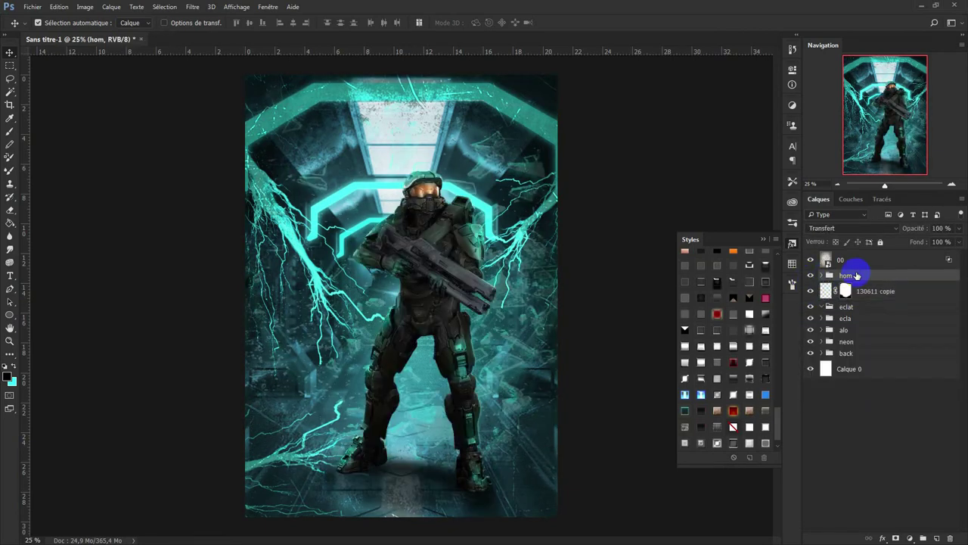
left_click_drag(405, 276, 432, 264)
key("Return")
Step: Paint on the 130611 copie mask to hide the glow below the gun
left_click(810, 294)
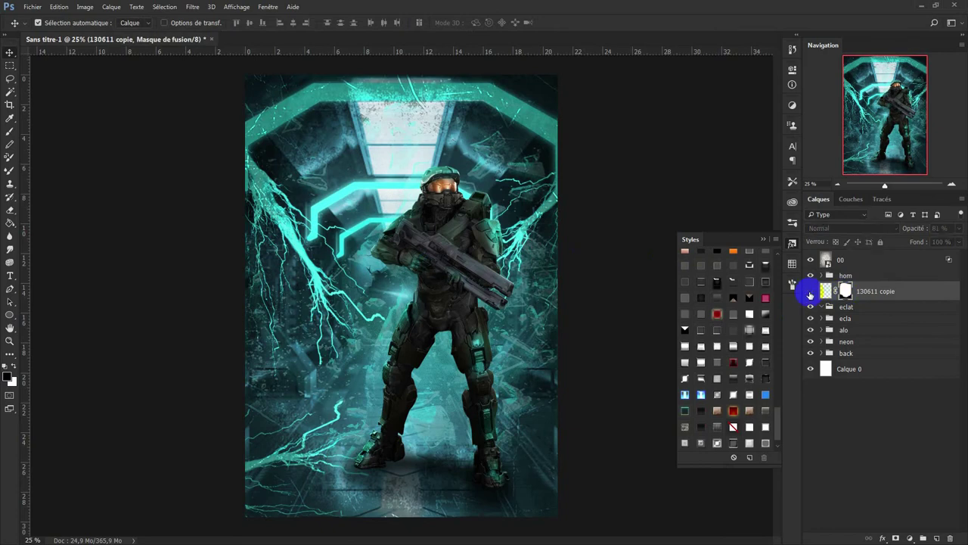
left_click(845, 290)
key("b")
left_click_drag(398, 296, 401, 356)
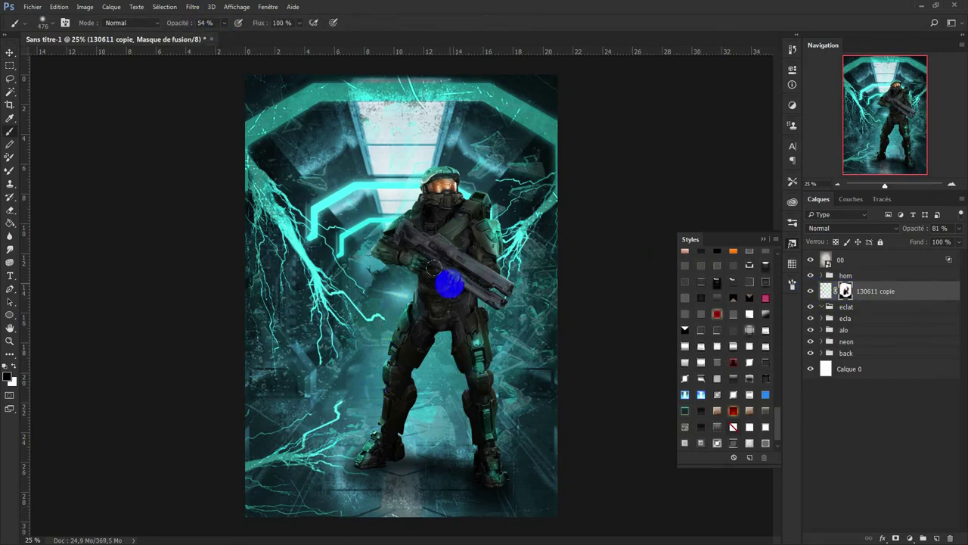
Step: Set texture layer 00 to Produit blending at 79% opacity
left_click(840, 259)
left_click(852, 227)
left_click(832, 263)
left_click_drag(908, 229, 915, 230)
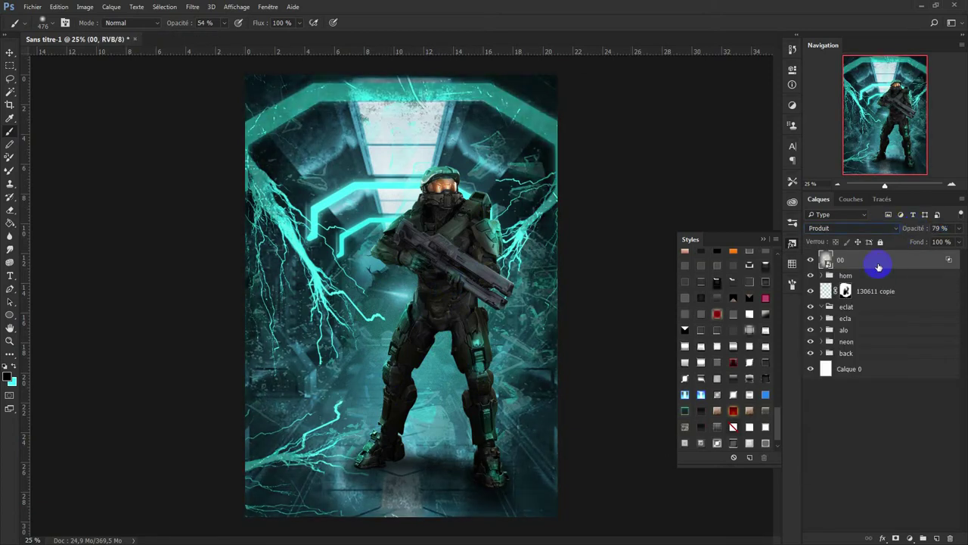
Step: Restack the neon and hom groups and place texture layer 00 just below neon
left_click_drag(857, 326, 854, 256)
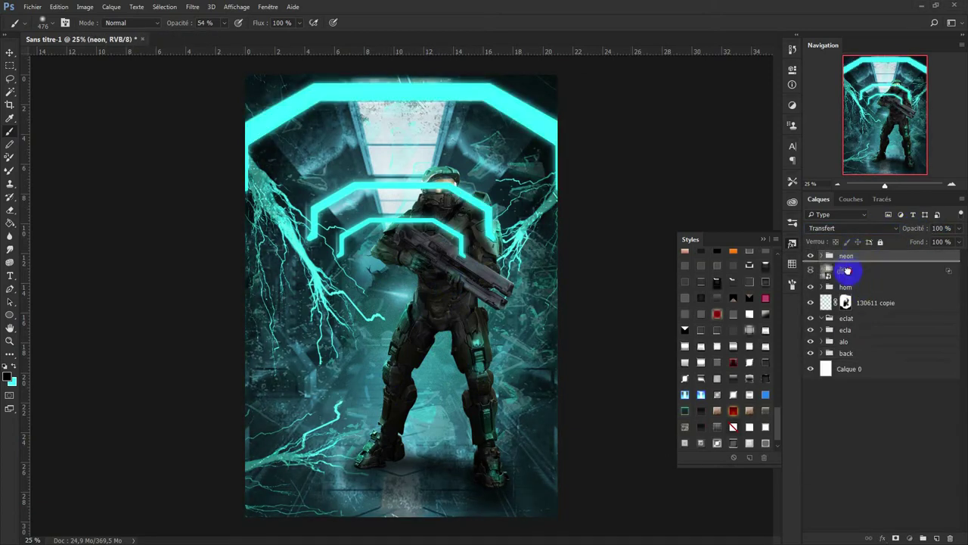
left_click_drag(856, 292, 855, 255)
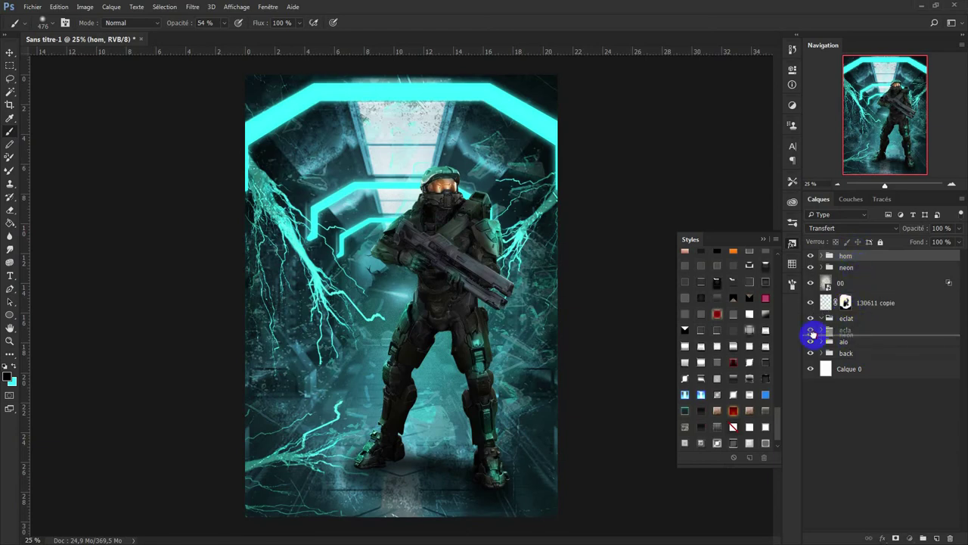
left_click_drag(812, 334, 814, 338)
left_click_drag(864, 273, 815, 341)
Step: Try inner shadow and outer glow styles on texture layer 00, then discard them
left_click(810, 326)
left_click(810, 326)
double_click(941, 325)
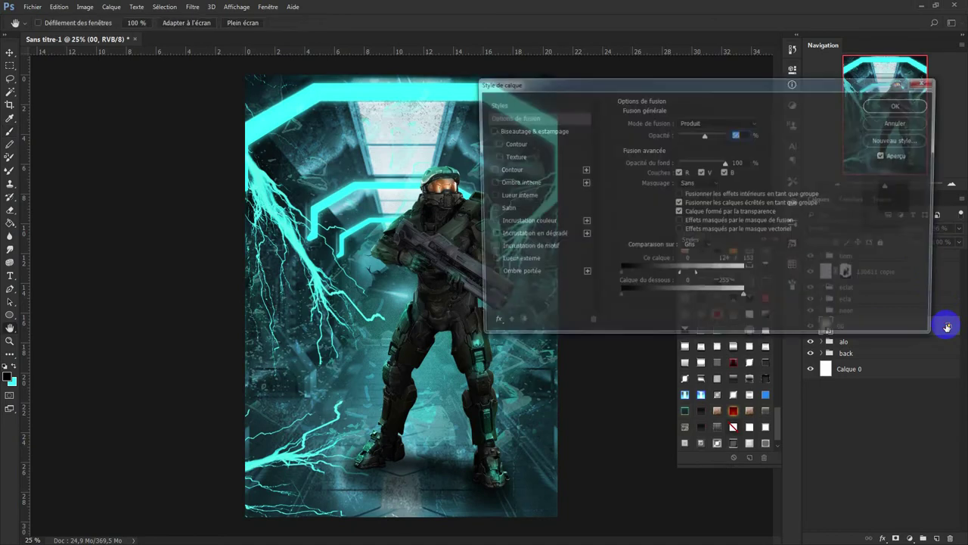
left_click(515, 182)
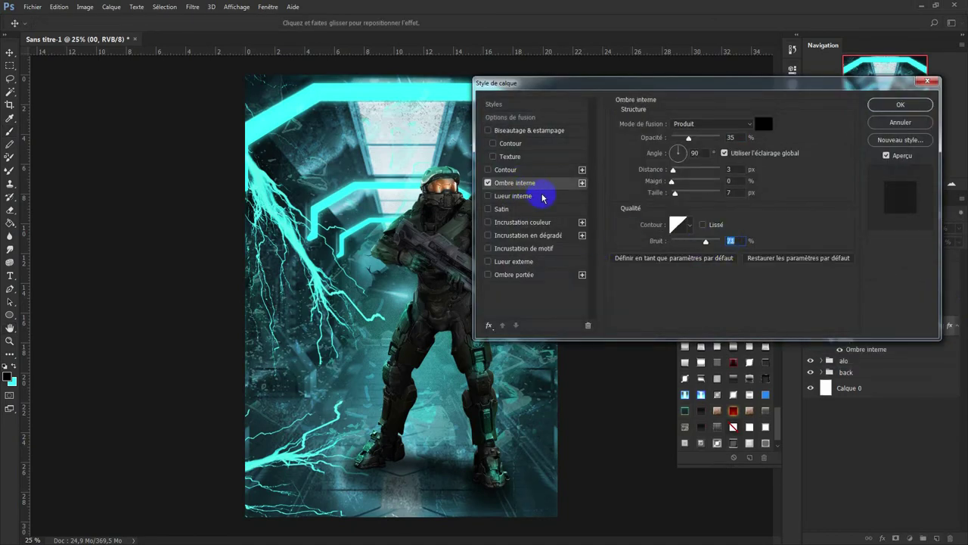
left_click(488, 183)
left_click(522, 261)
left_click(521, 182)
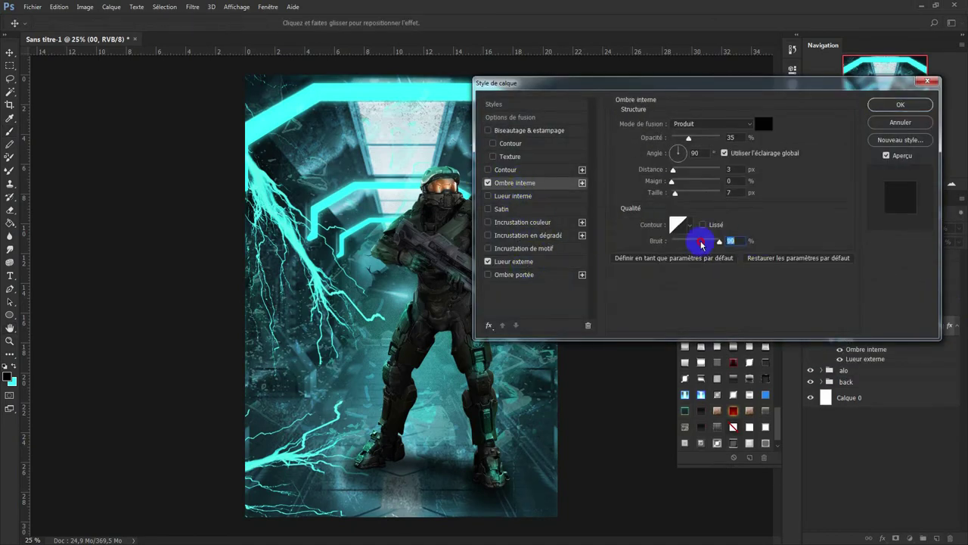
left_click(900, 122)
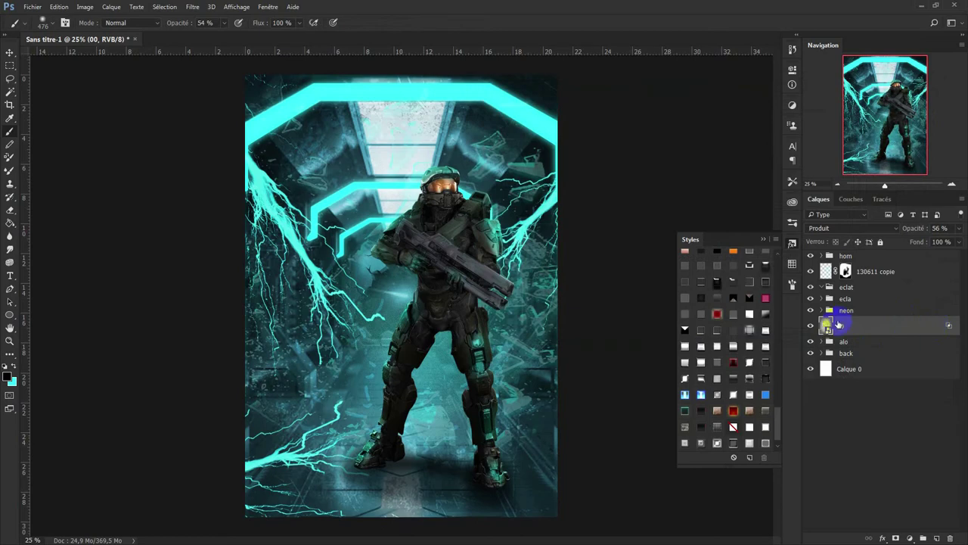
Step: Add a layer mask to Calque 8 inside the expanded alo group, then collapse alo
left_click(841, 341)
left_click(891, 229)
key("Escape")
left_click(864, 396)
left_click(857, 356)
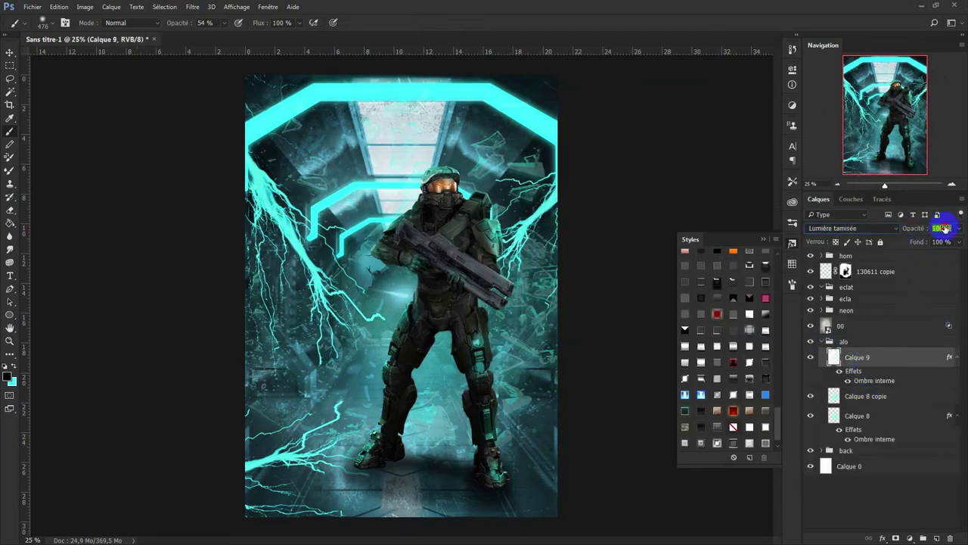
left_click(865, 422)
left_click(921, 229)
left_click(915, 537)
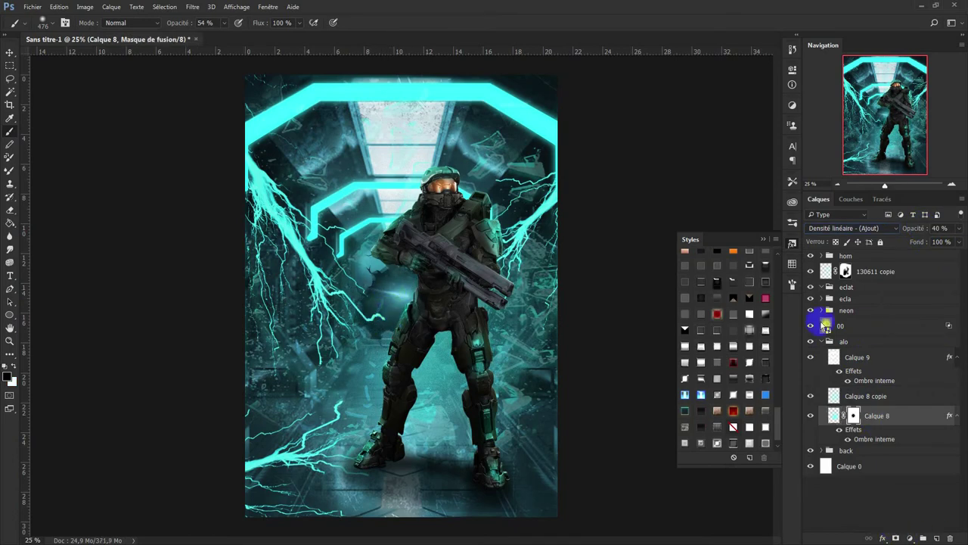
left_click(831, 349)
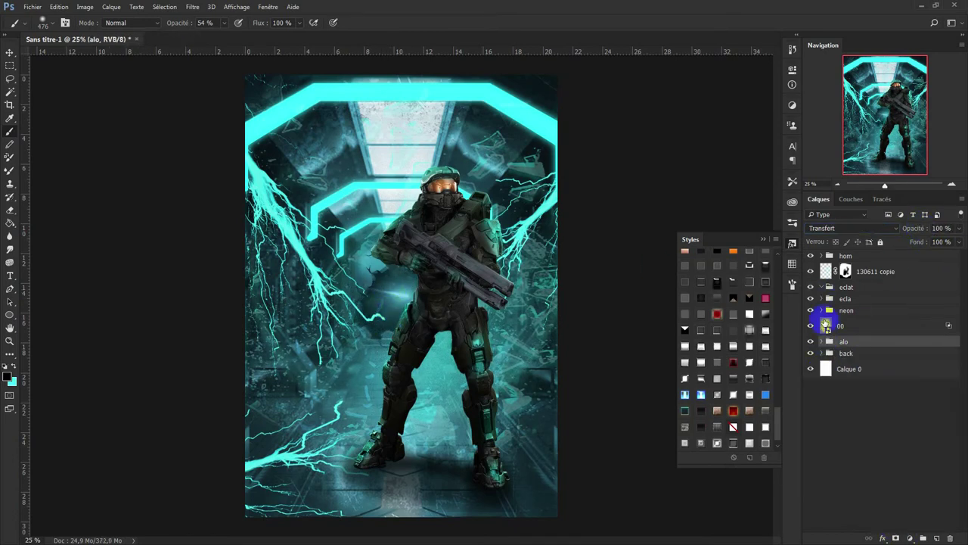
key("ctrl+shift+alt+n")
Step: Fill the new layer black and draw a large oval centred on the canvas
key("ctrl+BackSpace")
key("u")
left_click_drag(270, 88, 544, 487)
key("v")
left_click(292, 25)
Step: Mask the black layer with the inverted oval selection and delete the oval shape
left_click(847, 260, "ctrl")
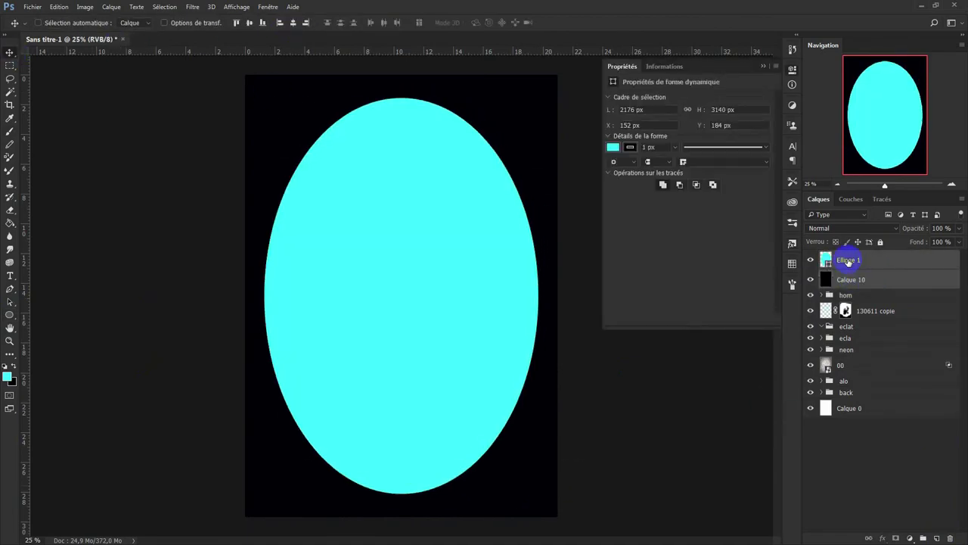
left_click(847, 279)
left_click(896, 538)
key("ctrl+i")
left_click_drag(847, 259, 953, 518)
Step: Soften the vignette mask with a large-radius Gaussian Blur
left_click(192, 7)
left_click(363, 208)
left_click_drag(670, 253, 651, 259)
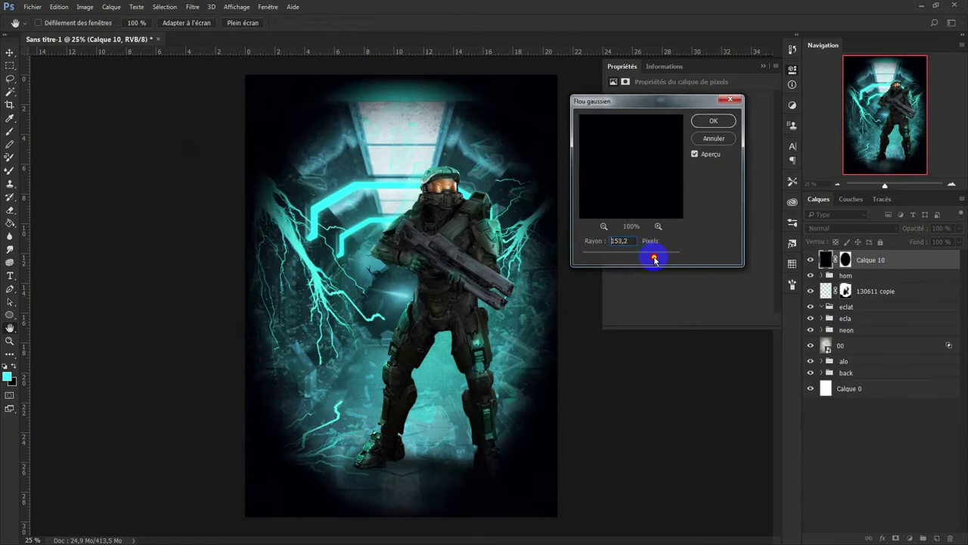
key("Return")
left_click(853, 228)
Step: Set the vignette layer to Produit blending at 54% opacity
left_click(817, 268)
left_click_drag(915, 227, 903, 228)
left_click(852, 227)
left_click(843, 357)
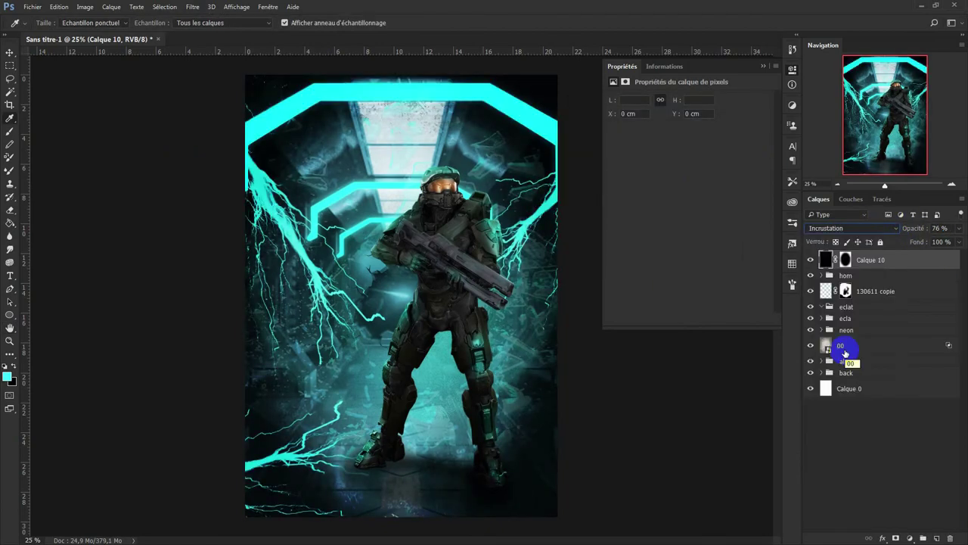
left_click(852, 227)
left_click(816, 268)
left_click_drag(918, 228, 903, 228)
Step: Apply Camera Raw Filter to Calque 11, lowering exposure and raising clarity
left_click(193, 7)
left_click(223, 76)
mouse_move(817, 230)
left_mouse_down()
mouse_move(827, 261)
mouse_move(806, 261)
left_mouse_up()
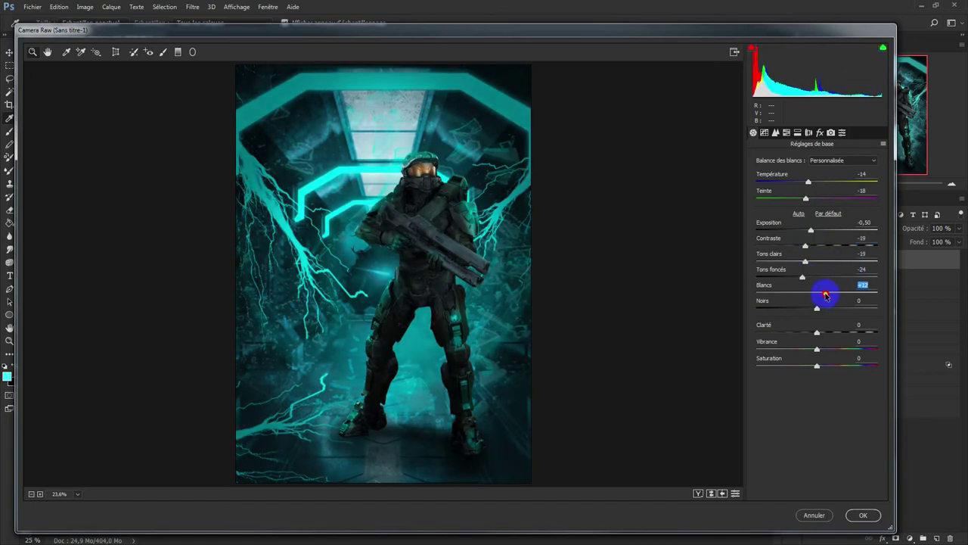
left_click_drag(802, 332, 831, 332)
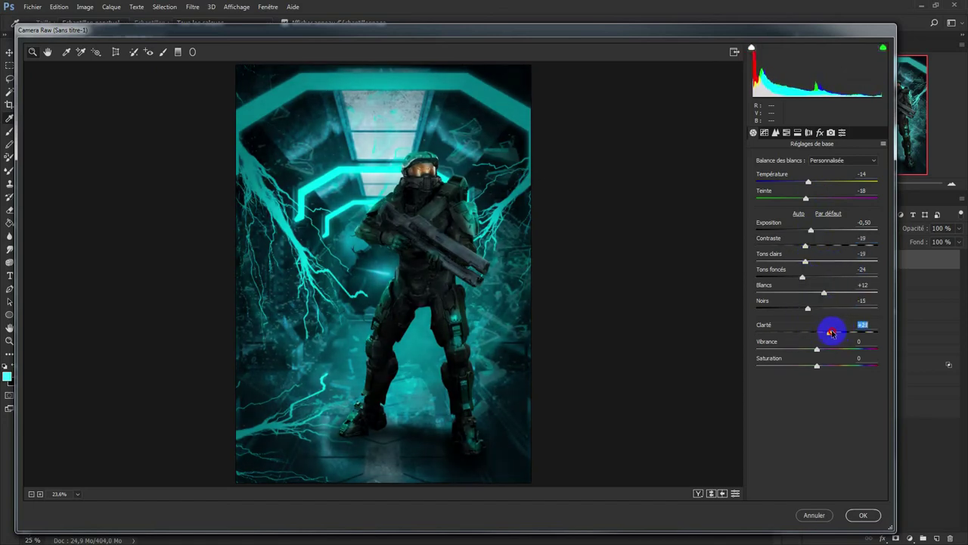
key("Return")
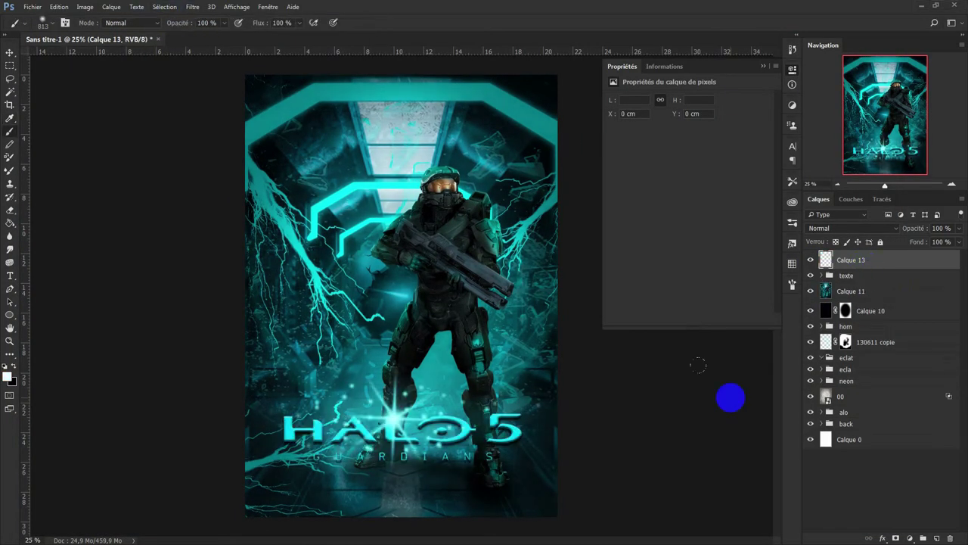
Step: Sample the visor's orange colour and paint a glow over the visor on Calque 13
scroll(730, 397, "up", 3)
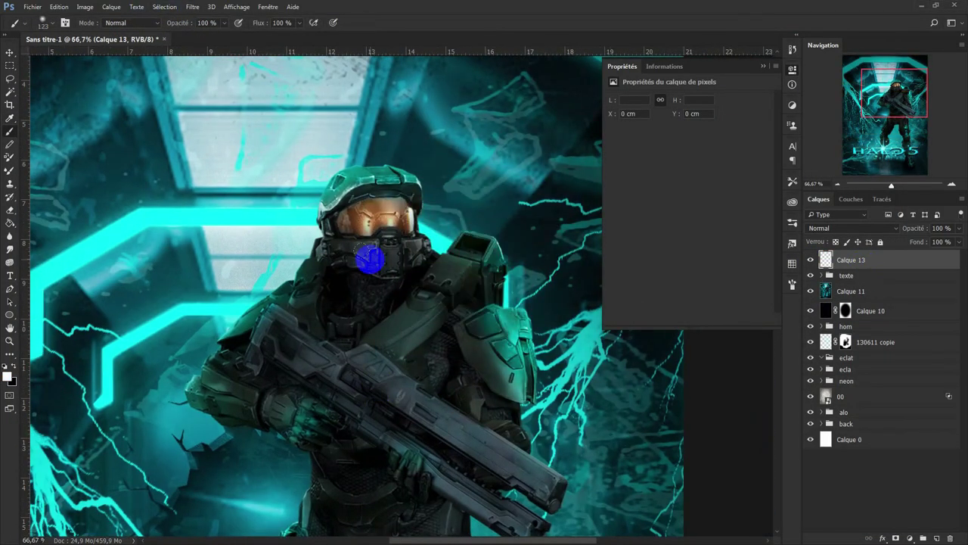
left_click(793, 287)
left_click(366, 220, "alt")
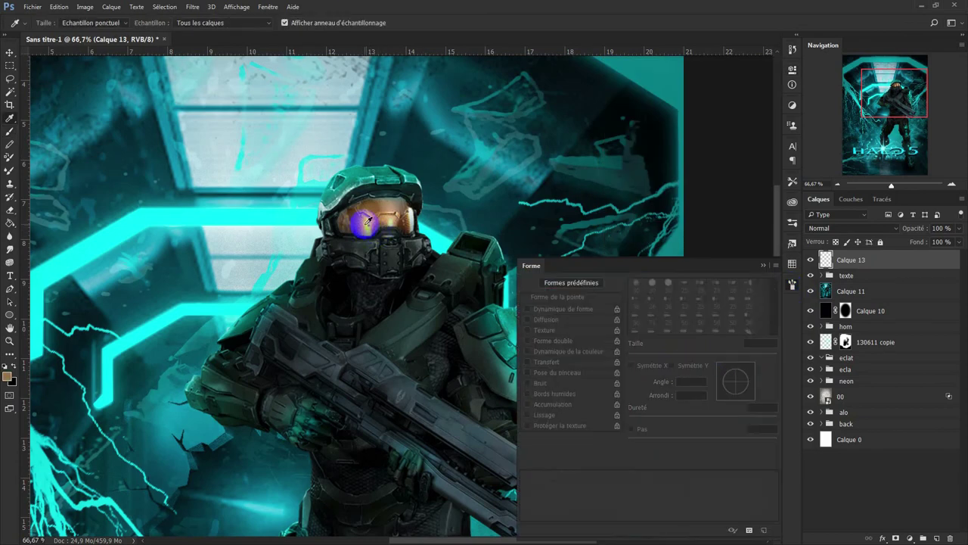
left_click(8, 376)
key("Return")
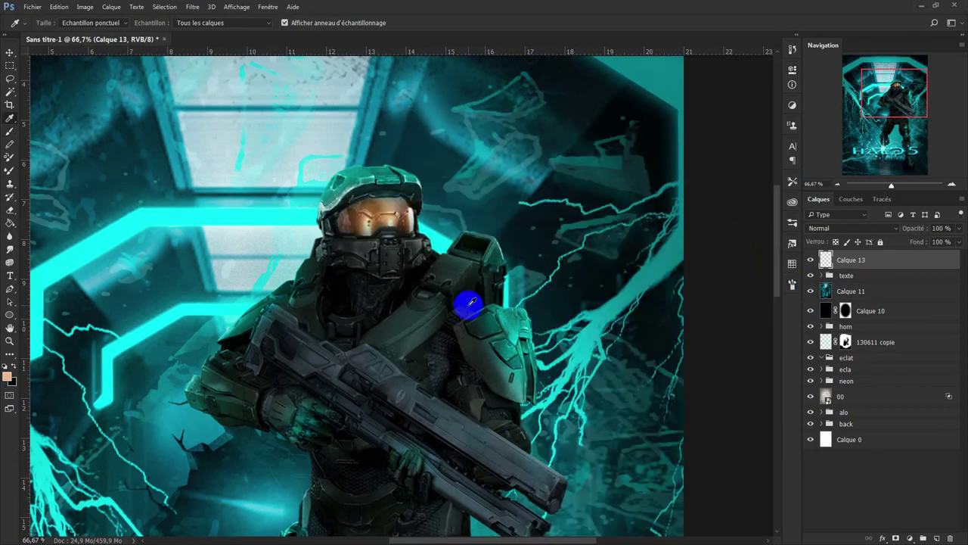
key("b")
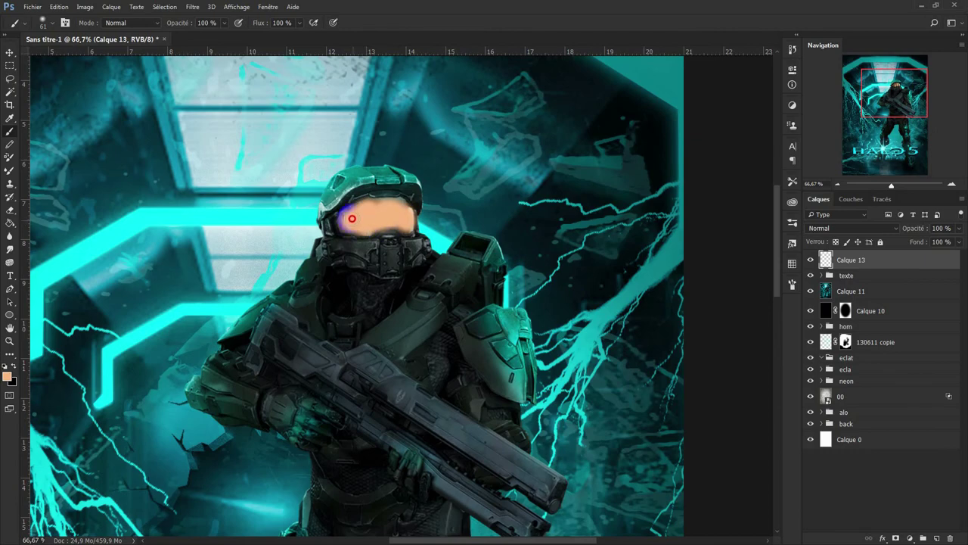
Step: Blend the visor glow in Incrustation and select title layer Calque 12 in the texte group
left_click(851, 228)
left_click(832, 348)
key("ctrl+minus")
key("ctrl+minus")
key("ctrl+minus")
key("ctrl+plus")
key("ctrl+plus")
left_click(822, 276)
left_click(811, 331)
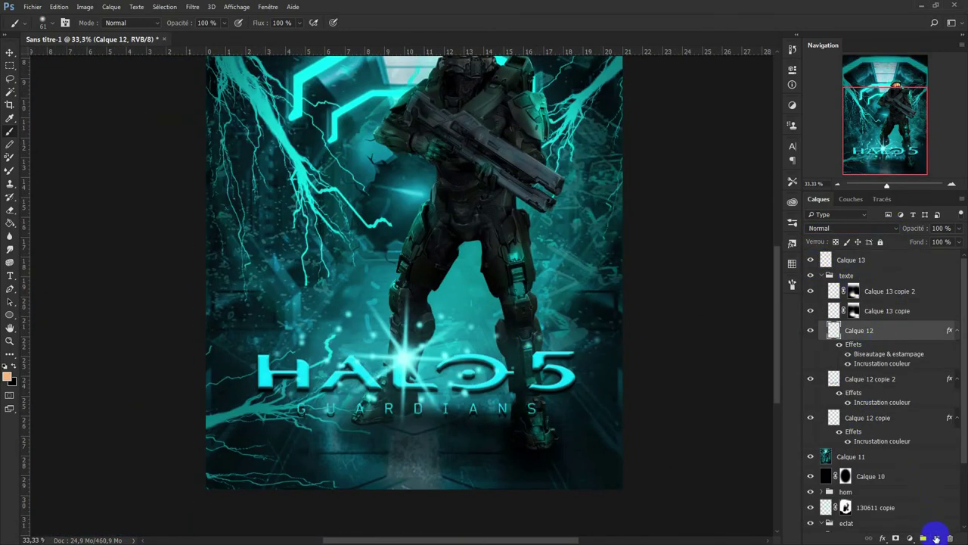
Step: Paint peach over the HALO title on a new layer masked to the letter shapes
key("ctrl+shift+alt+n")
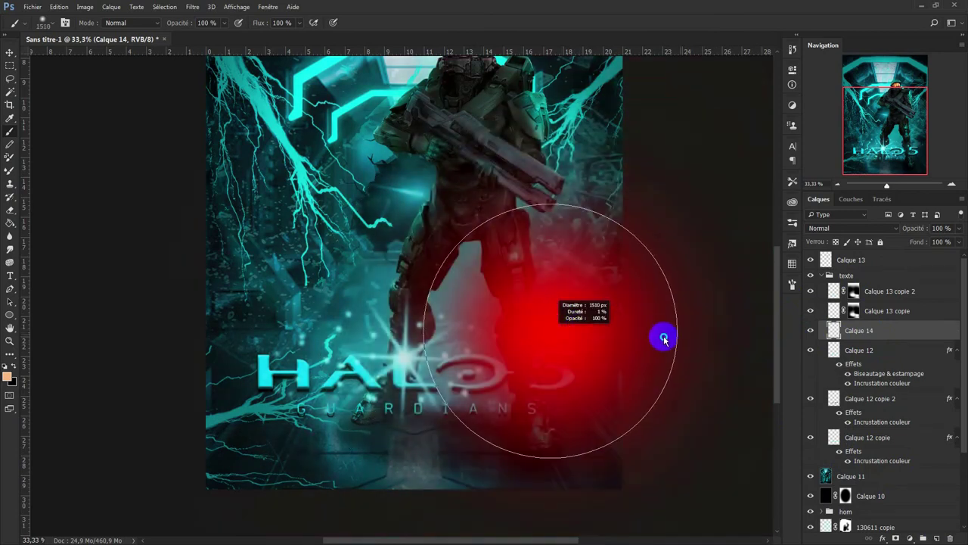
left_click(421, 393)
left_click_drag(515, 378, 363, 386)
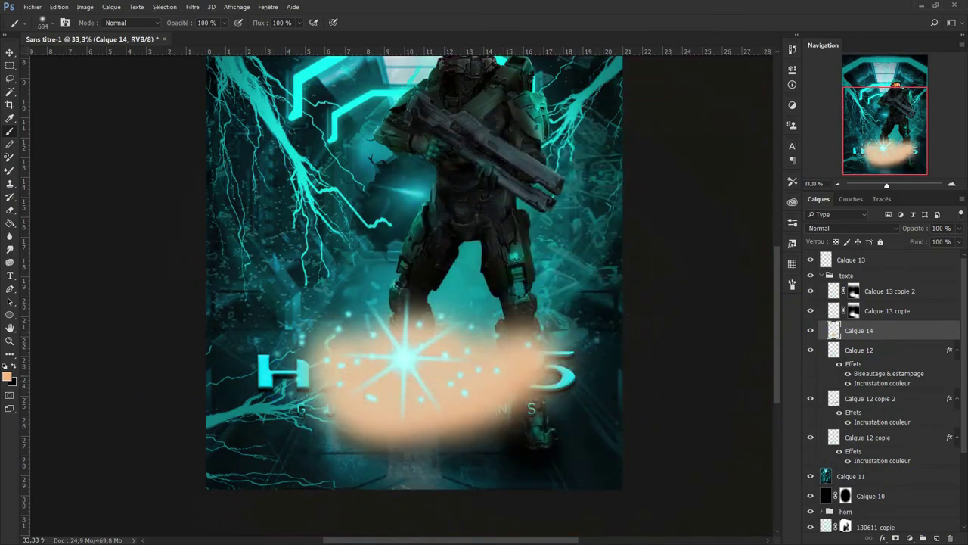
key("ctrl+z")
left_click_drag(220, 385, 605, 318)
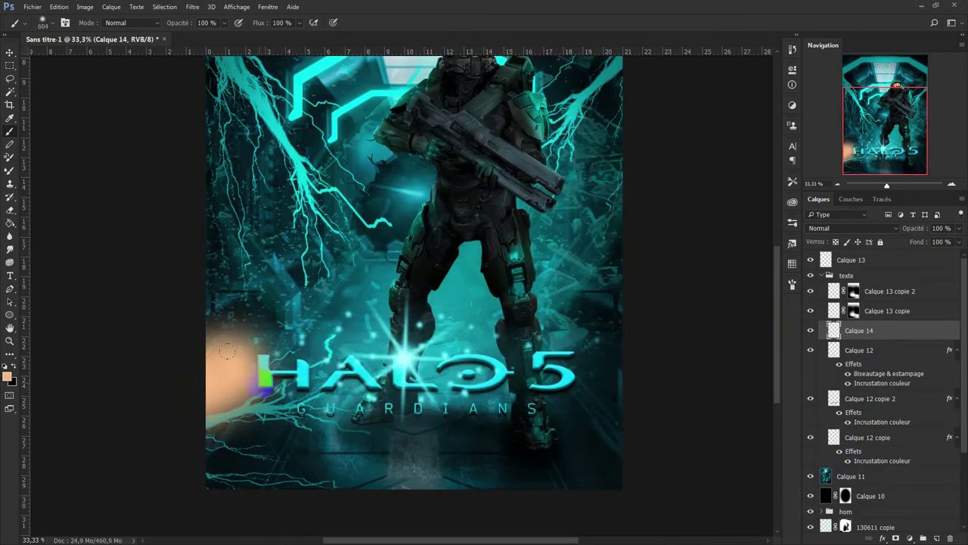
left_click(834, 349, "ctrl")
left_click(896, 538)
Step: Blend the peach title layer in Superposition at 89% opacity
left_click(853, 228)
left_click(859, 331)
left_click(853, 227)
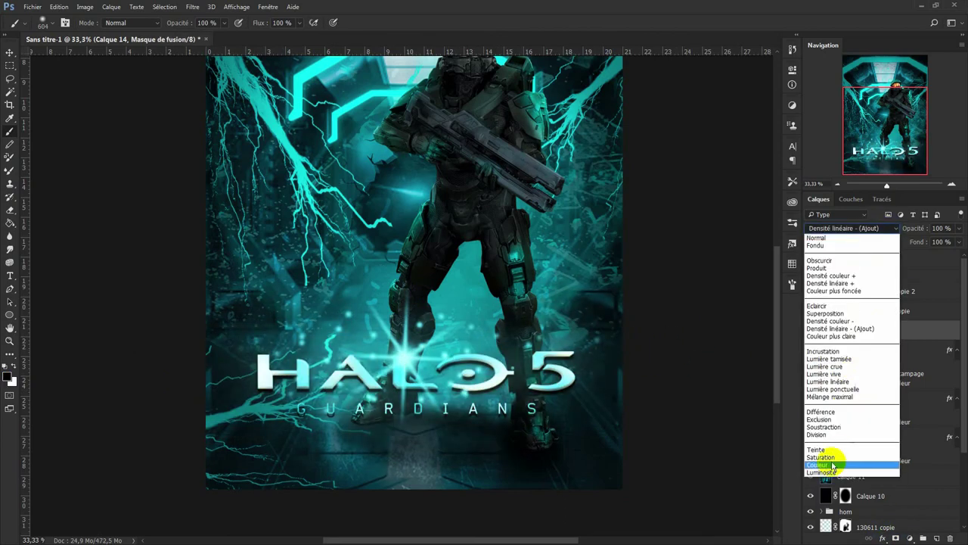
left_click(852, 323)
key("ctrl+minus")
key("ctrl+minus")
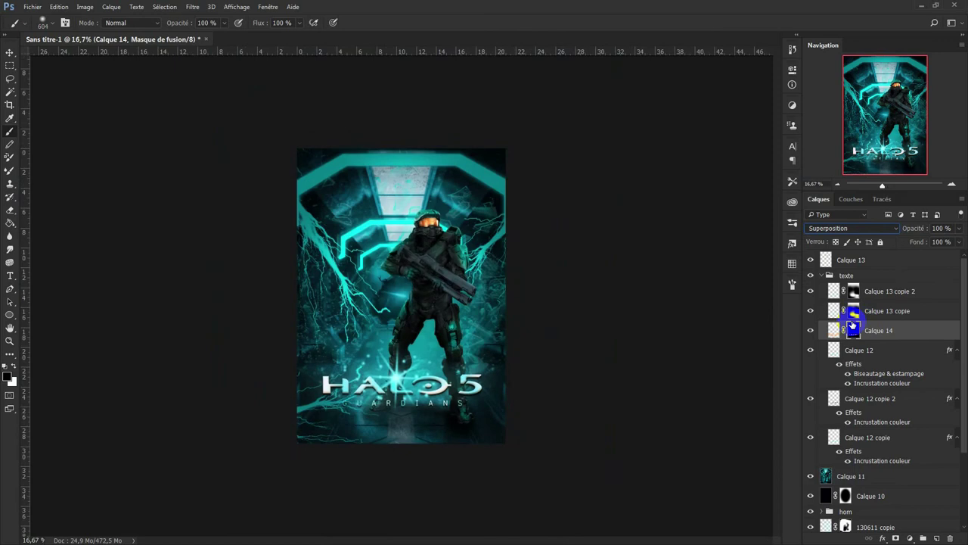
left_click_drag(917, 227, 901, 231)
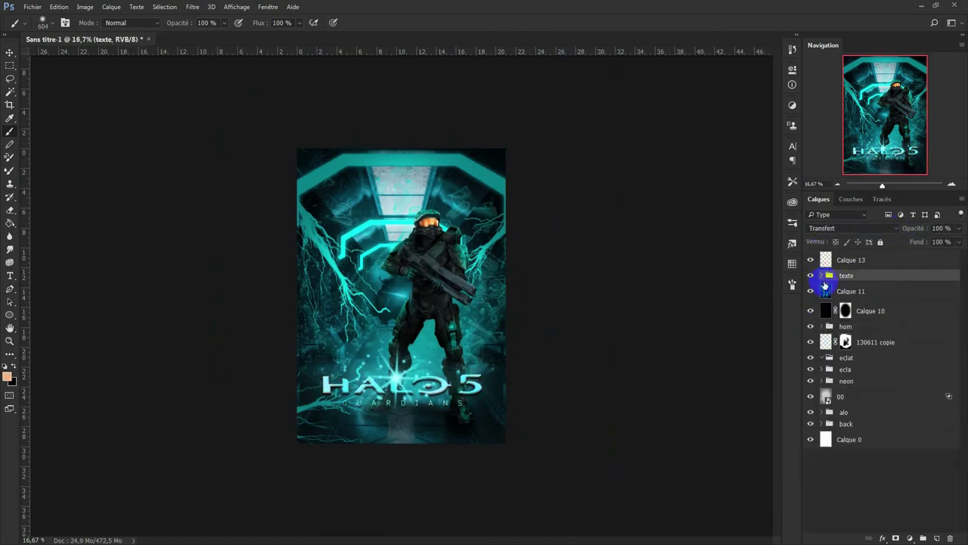
Step: Collapse the texte group and move the vignette layer to the top of the stack
left_click(834, 330)
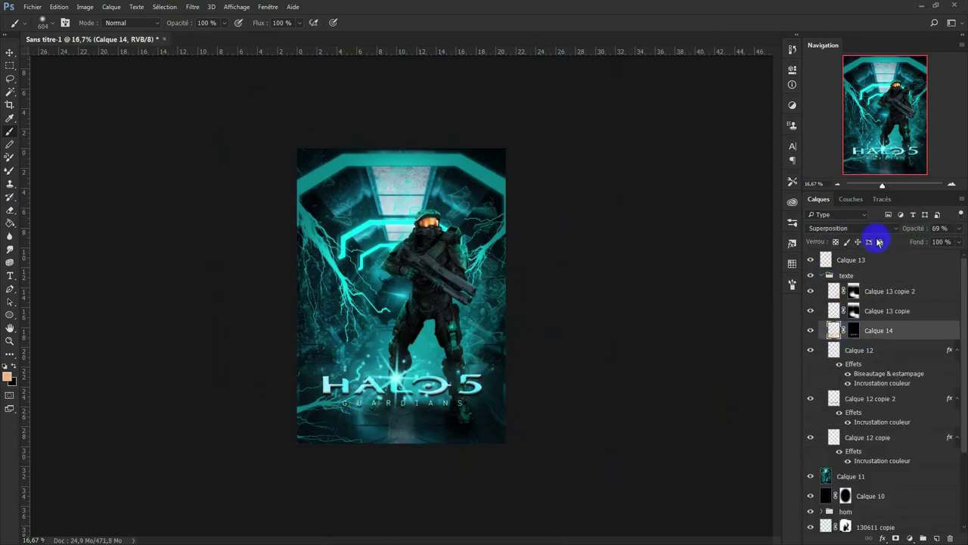
left_click(830, 275)
key("ctrl+plus")
left_click_drag(812, 312, 853, 257)
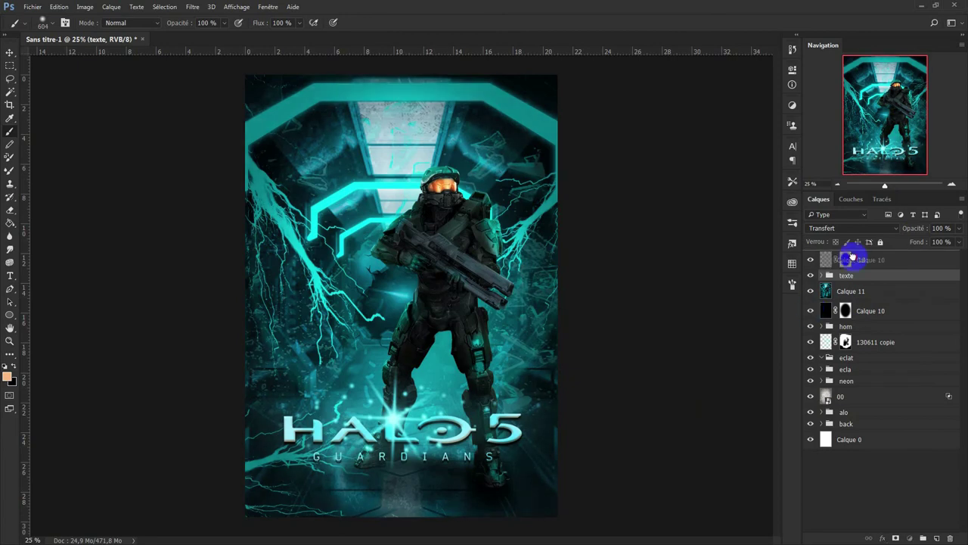
Step: Set the vignette to 40% opacity and darken the poster top with a black gradient layer
left_click(911, 231)
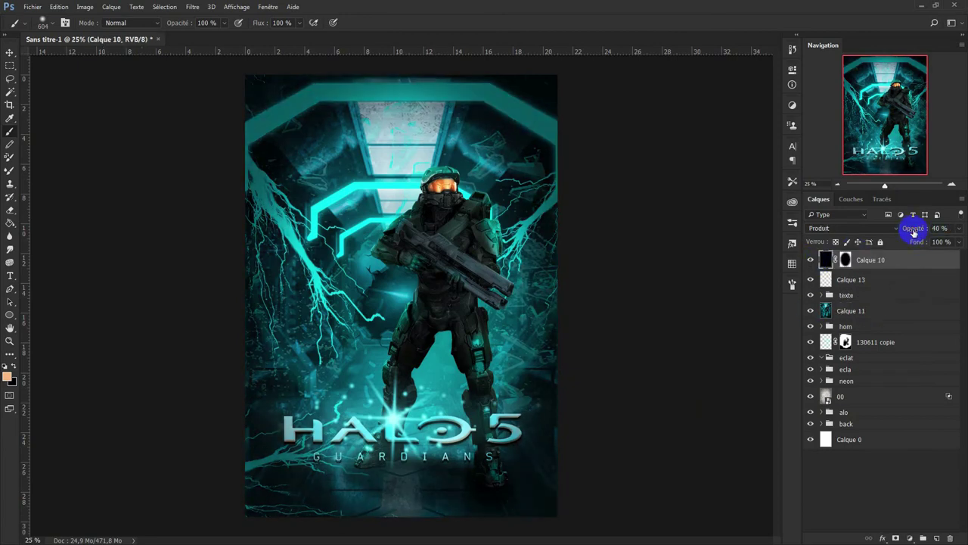
key("ctrl+shift+alt+n")
left_click(13, 366)
key("g")
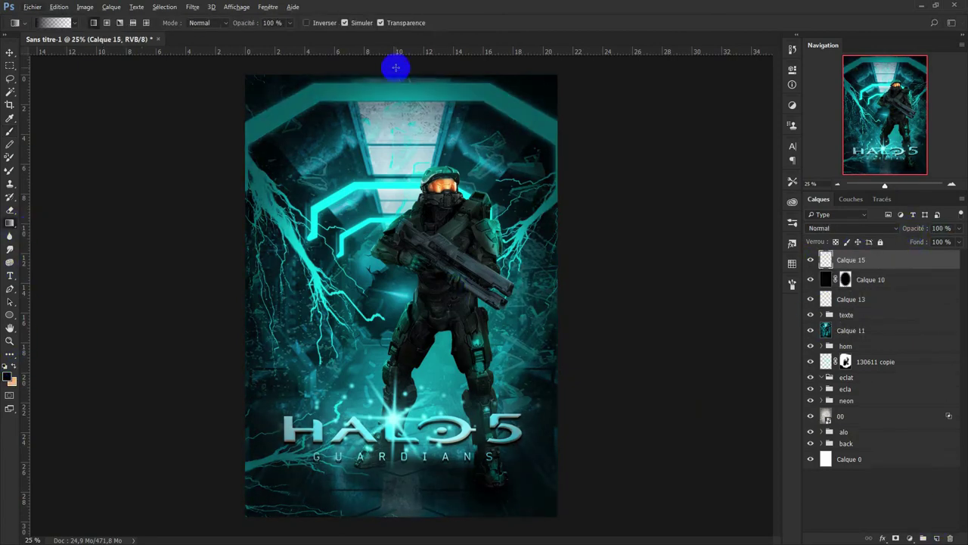
left_click_drag(395, 67, 393, 65)
Step: Apply a filter from the Filter menu to the gradient layer
left_click(193, 7)
left_click(378, 189)
left_click(715, 125)
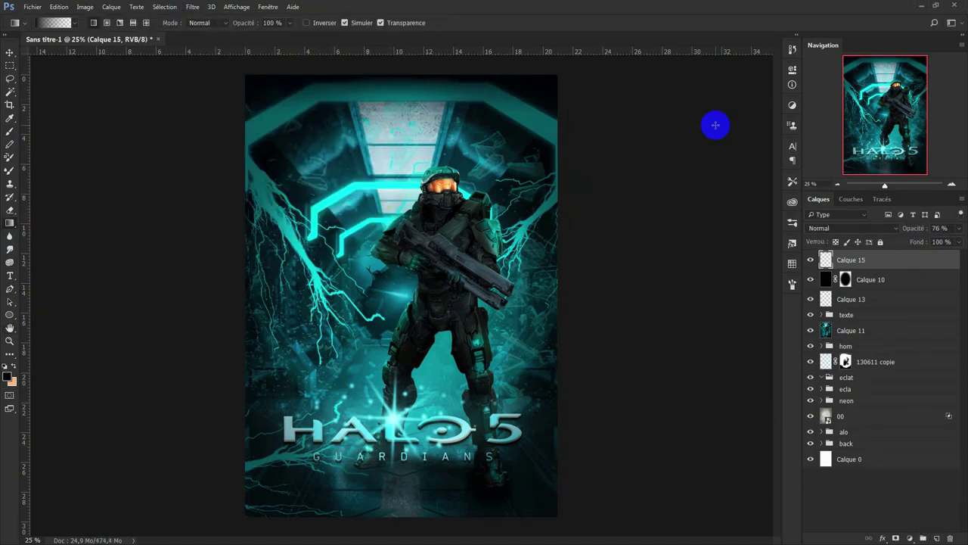